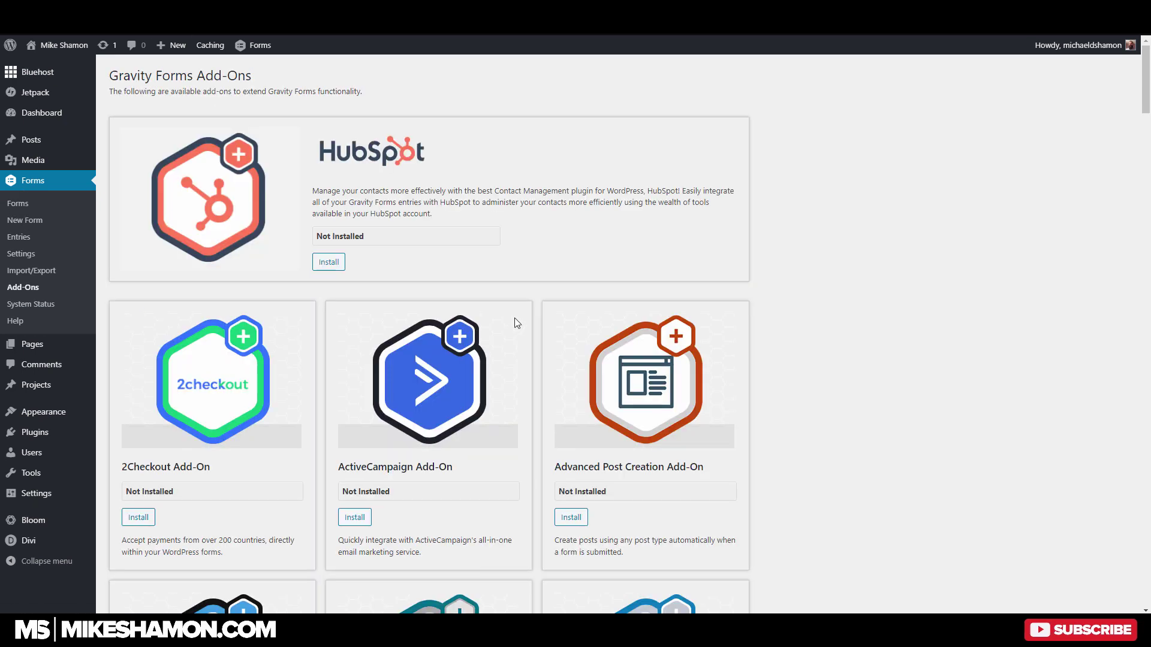
Step: Scroll down the Add-Ons list to the User Registration Add-On marked Active
{"action": "scroll", "coordinate": [539, 321], "scroll_direction": "down", "scroll_amount": 5}
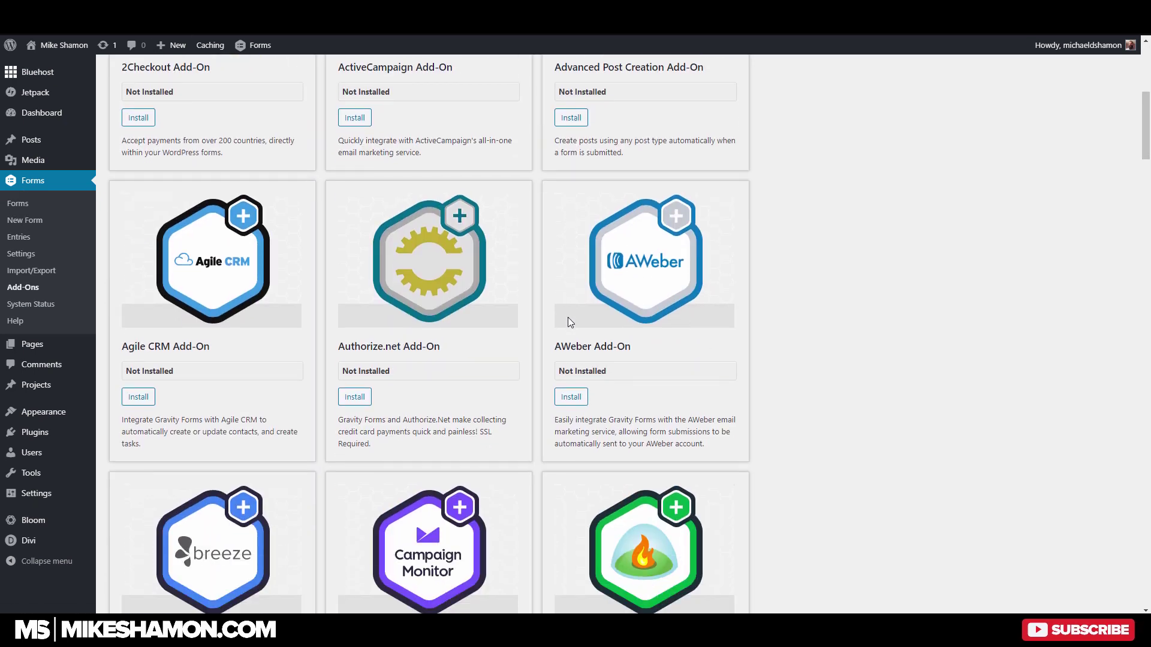
{"action": "scroll", "coordinate": [569, 322], "scroll_direction": "down", "scroll_amount": 15}
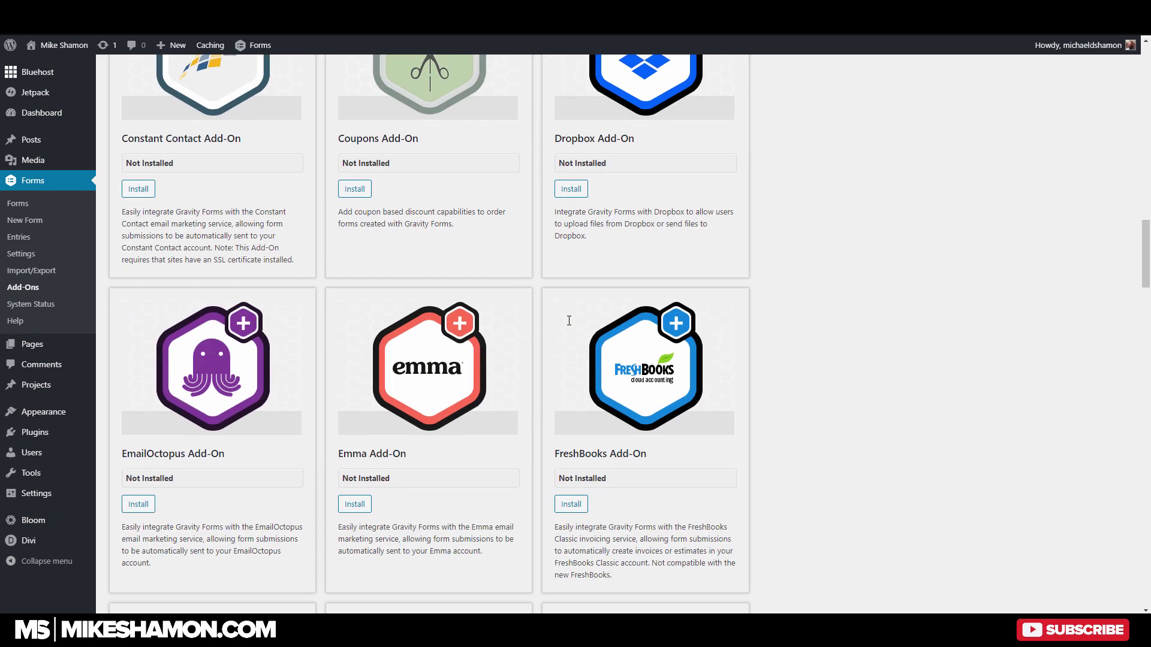
{"action": "scroll", "coordinate": [569, 320], "scroll_direction": "down", "scroll_amount": 7}
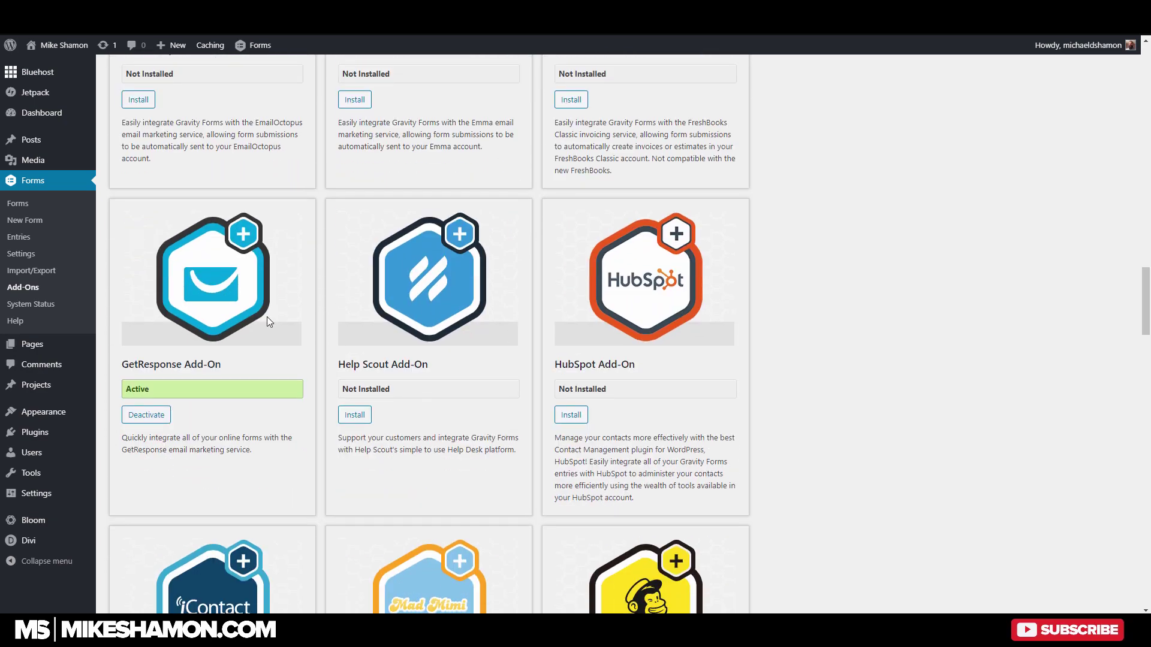
{"action": "scroll", "coordinate": [434, 281], "scroll_direction": "down", "scroll_amount": 10}
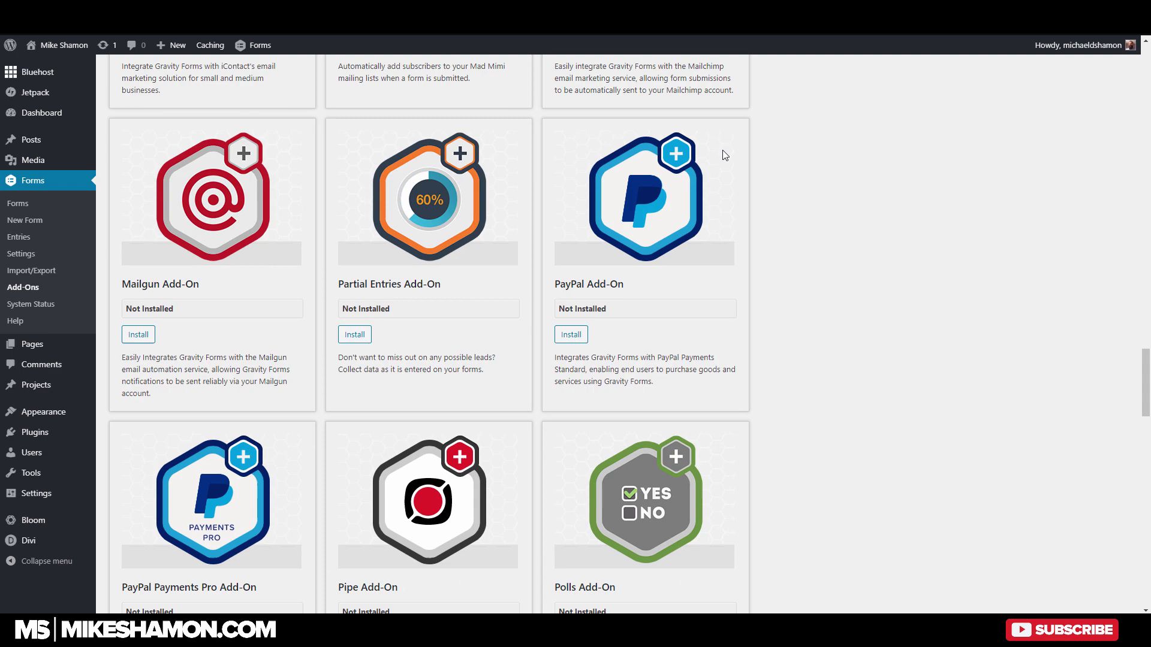
{"action": "scroll", "coordinate": [390, 326], "scroll_direction": "down", "scroll_amount": 12}
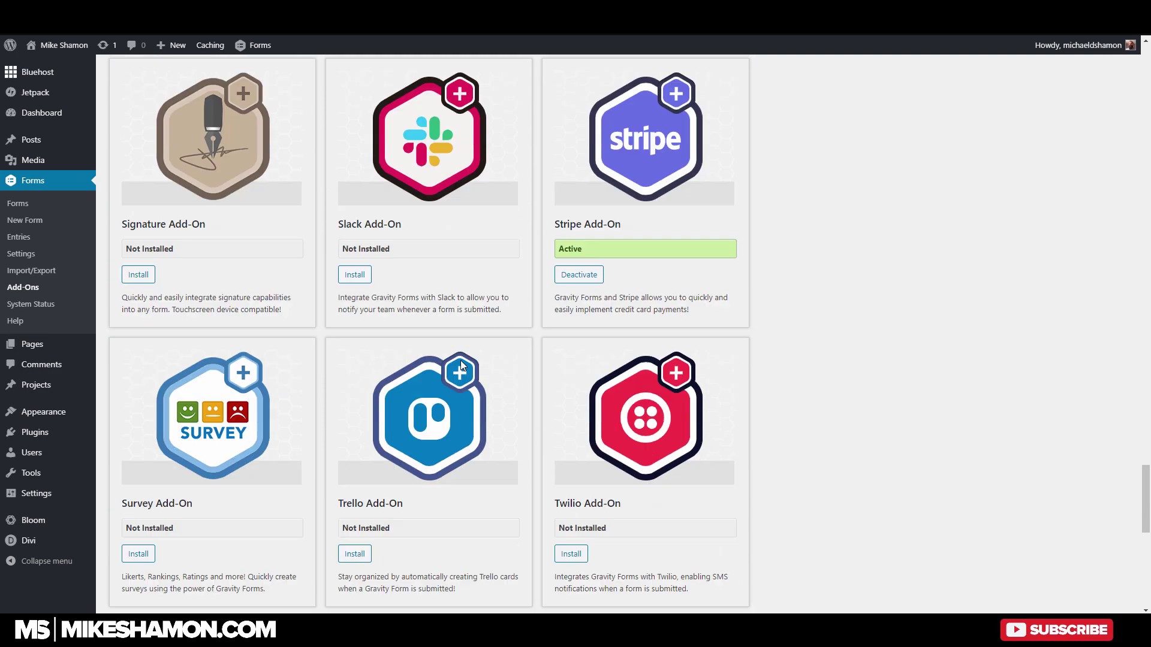
{"action": "scroll", "coordinate": [271, 285], "scroll_direction": "down", "scroll_amount": 7}
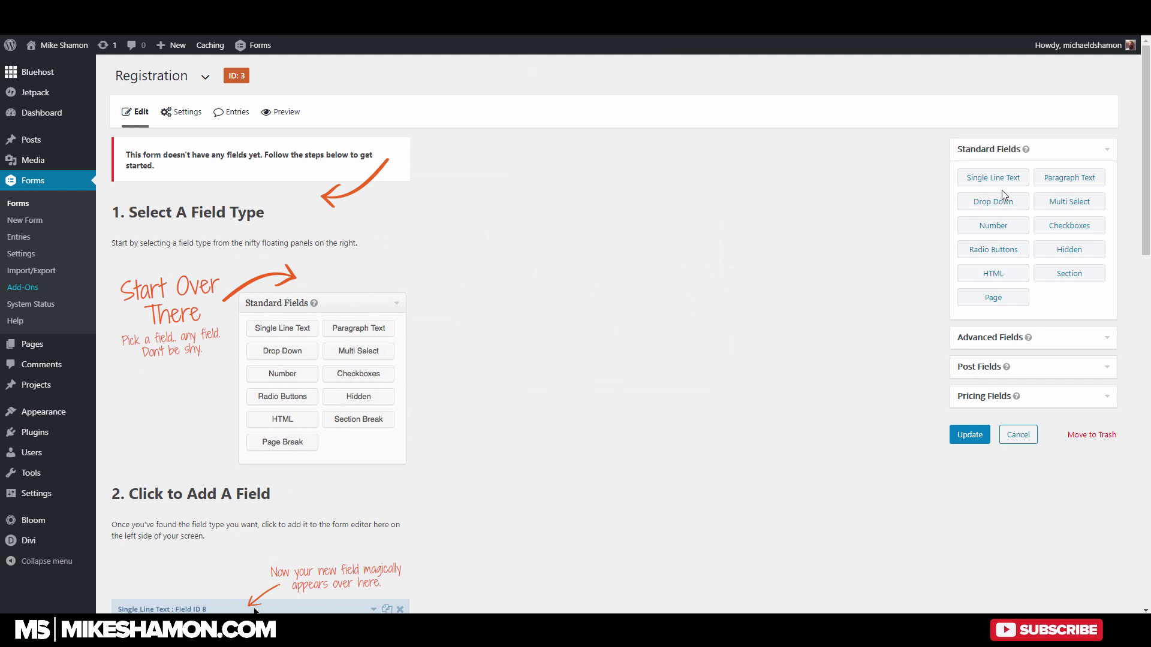
Step: Add Name, Email, Username and Password fields to the Registration form and update it
{"action": "left_click", "coordinate": [1030, 347]}
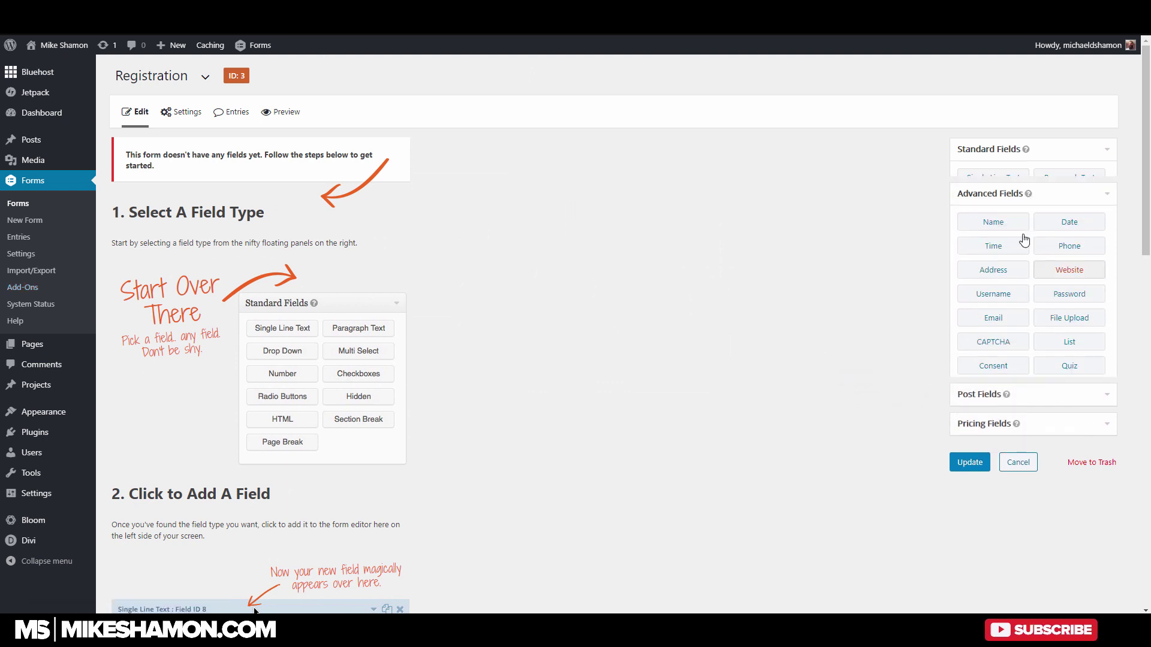
{"action": "left_click_drag", "start_coordinate": [1004, 212], "coordinate": [289, 202]}
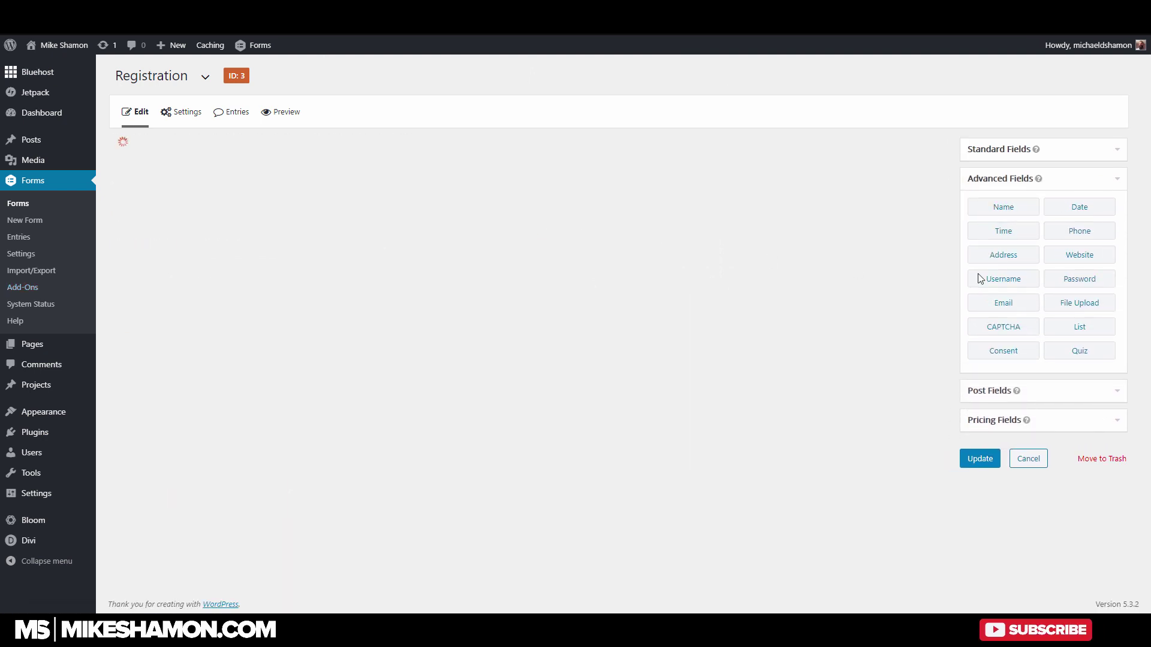
{"action": "left_click_drag", "start_coordinate": [1012, 303], "coordinate": [222, 234]}
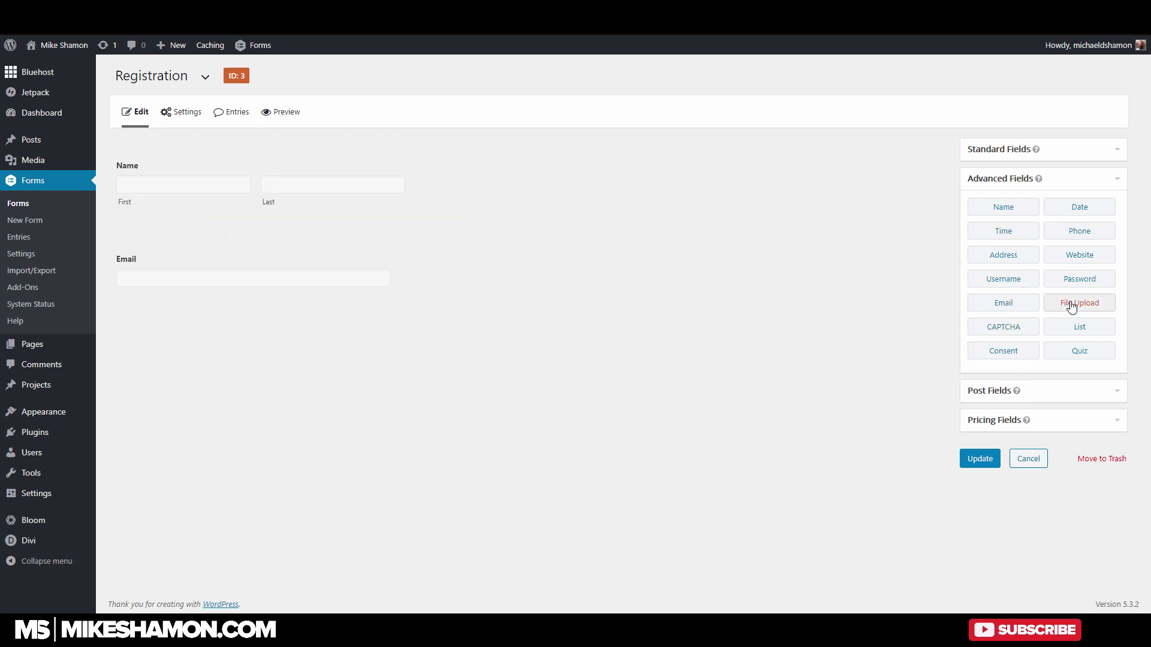
{"action": "left_click_drag", "start_coordinate": [1020, 280], "coordinate": [193, 331]}
{"action": "left_click_drag", "start_coordinate": [1083, 283], "coordinate": [202, 407]}
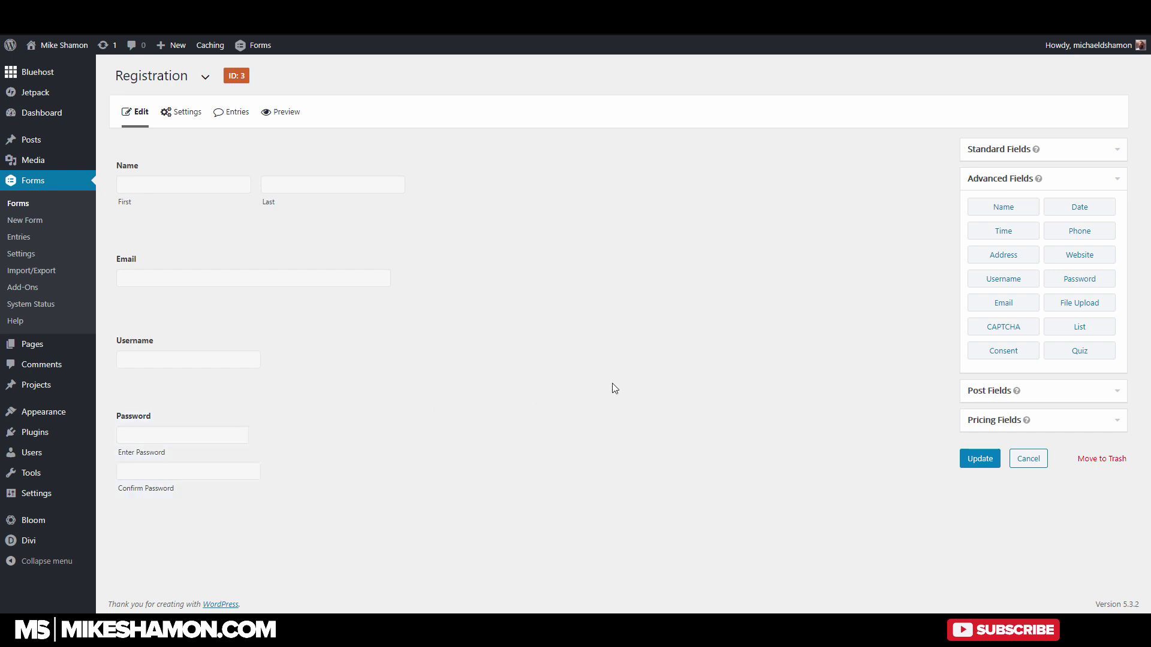
{"action": "left_click", "coordinate": [982, 460]}
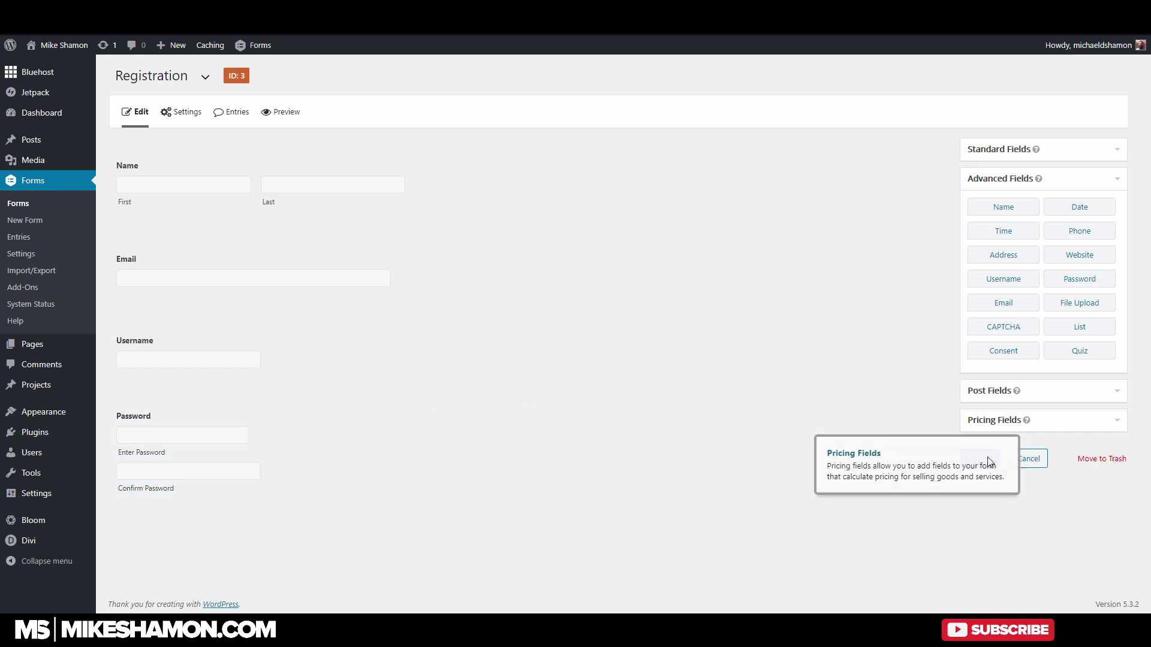
Step: Start a new user registration feed for the Registration form set to Create User
{"action": "mouse_move", "coordinate": [192, 114]}
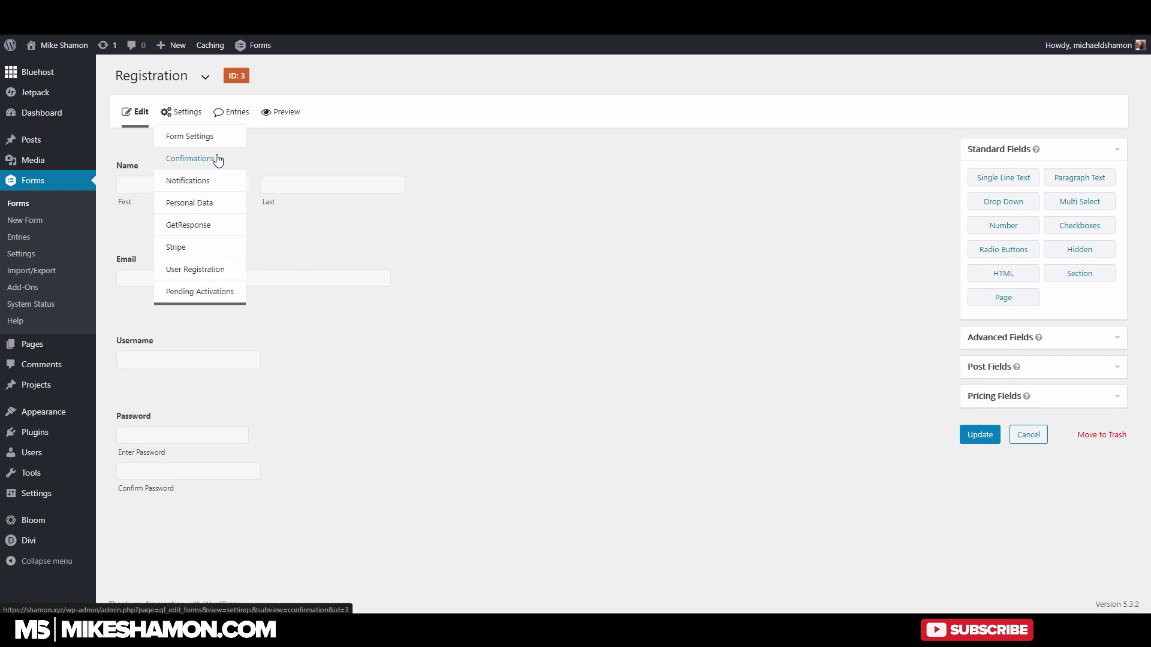
{"action": "left_click", "coordinate": [215, 273]}
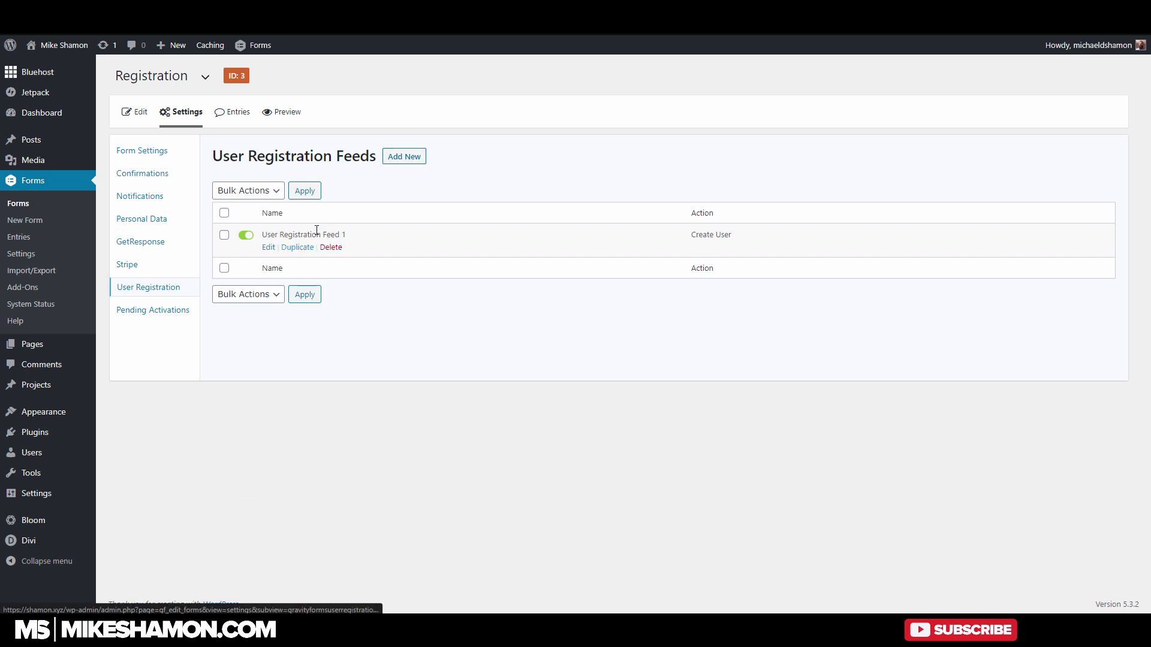
{"action": "left_click", "coordinate": [418, 158]}
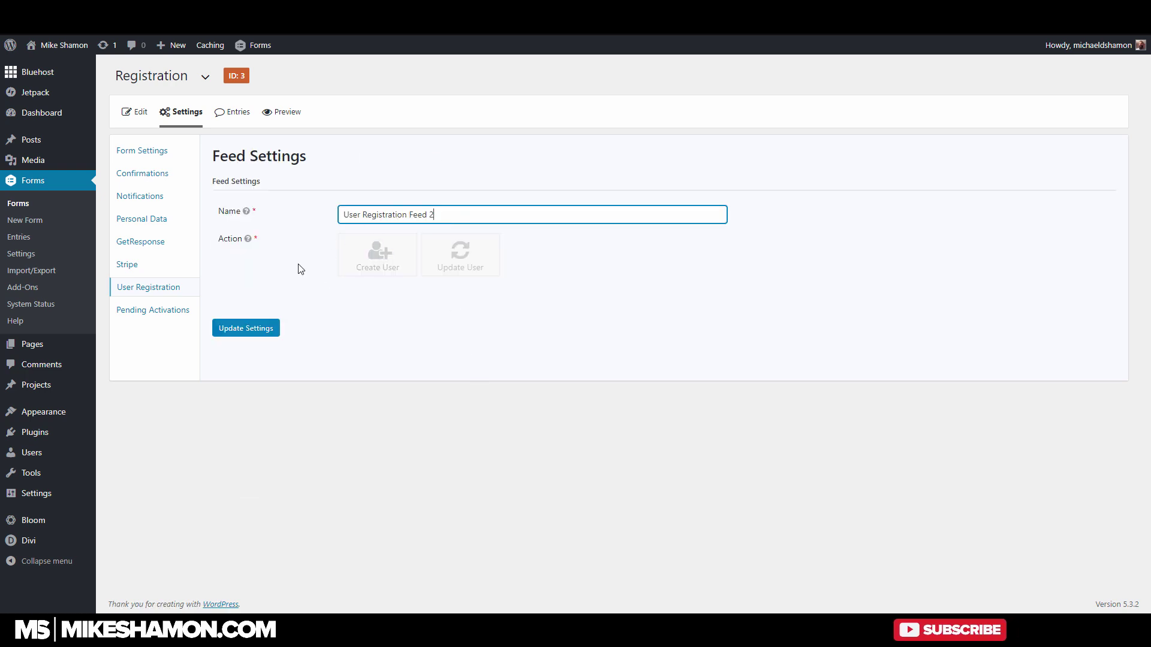
{"action": "left_click", "coordinate": [379, 258]}
Step: Set the feed's Role for new users to Subscriber
{"action": "scroll", "coordinate": [336, 287], "scroll_direction": "down", "scroll_amount": 3}
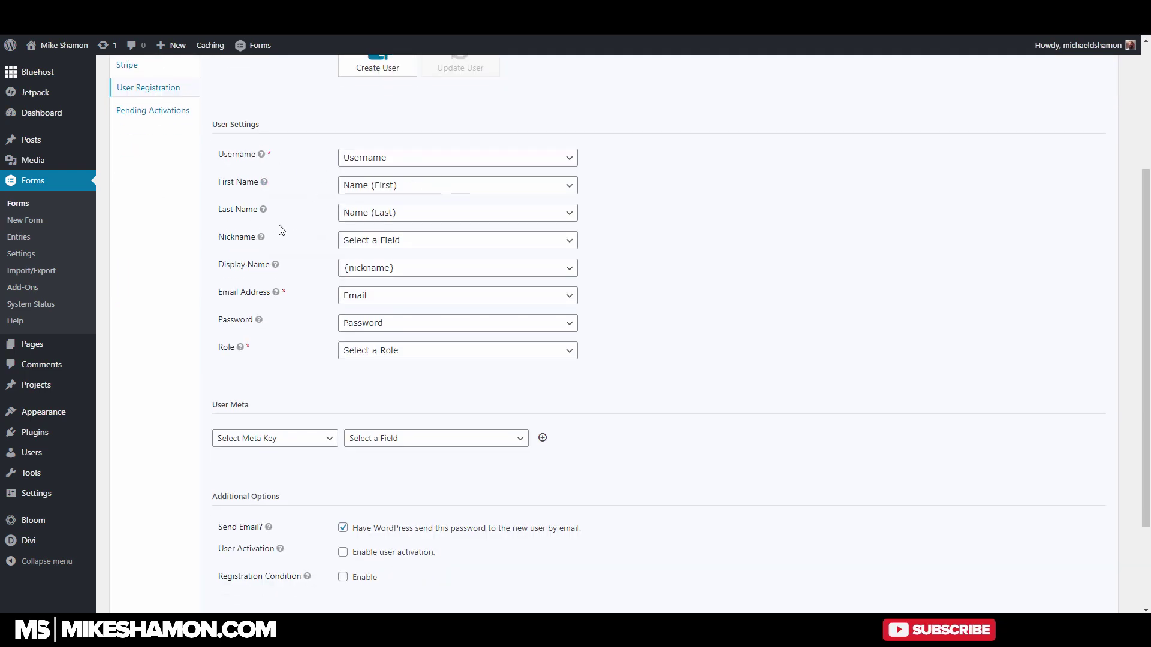
{"action": "scroll", "coordinate": [279, 324], "scroll_direction": "down", "scroll_amount": 3}
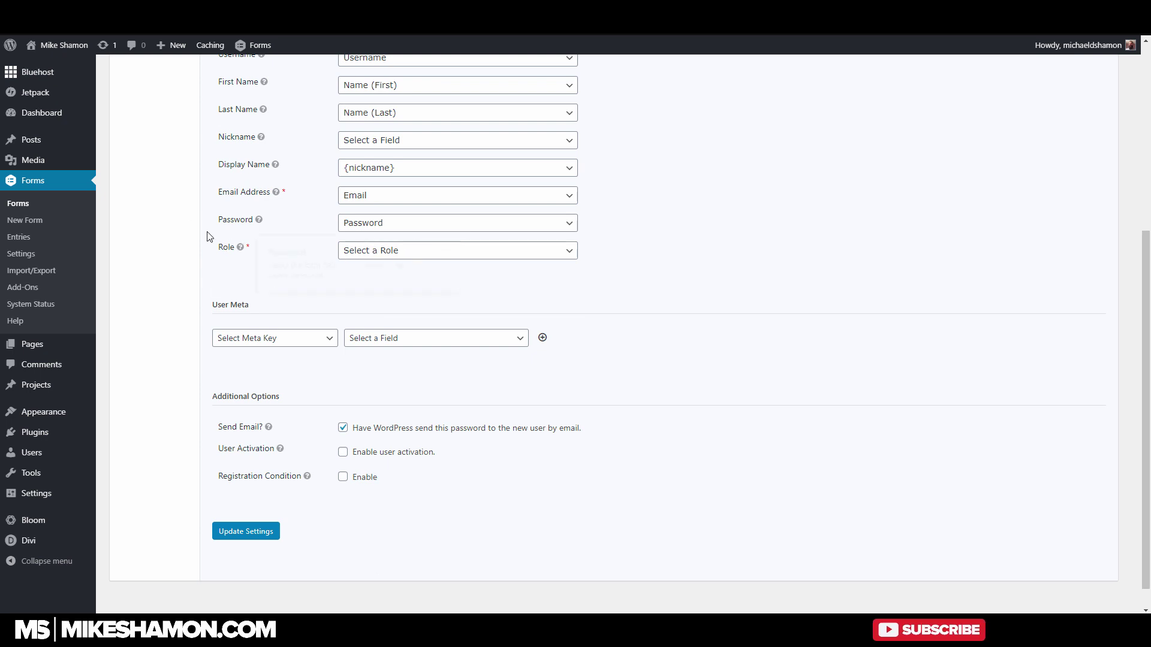
{"action": "left_click", "coordinate": [435, 250]}
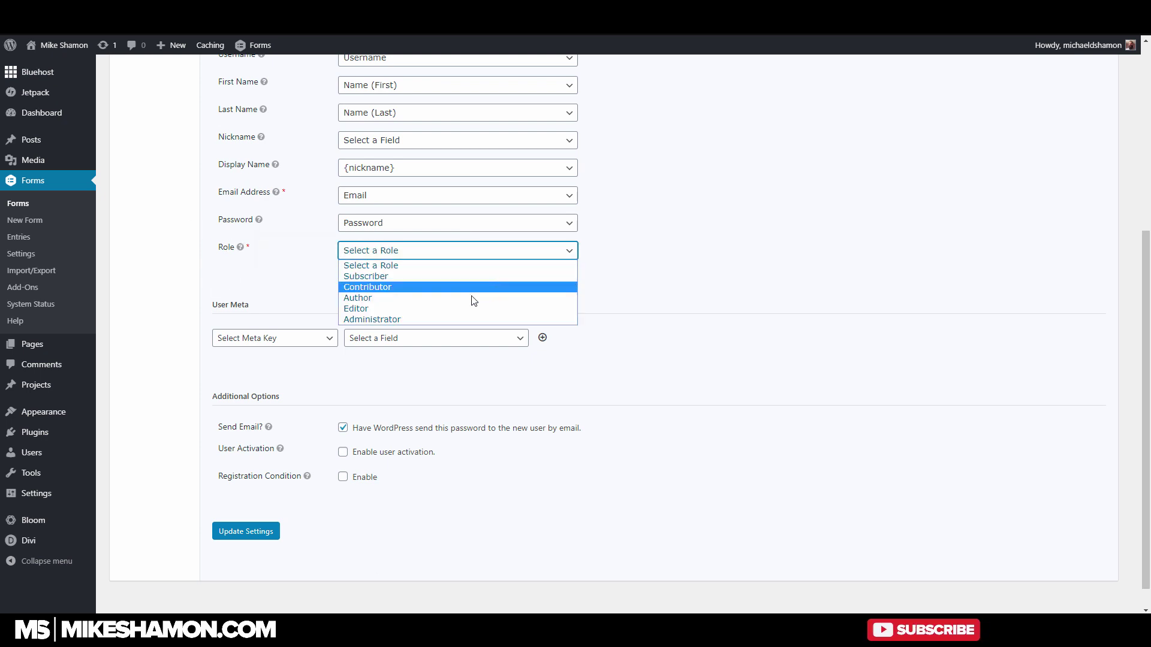
{"action": "left_click", "coordinate": [428, 276]}
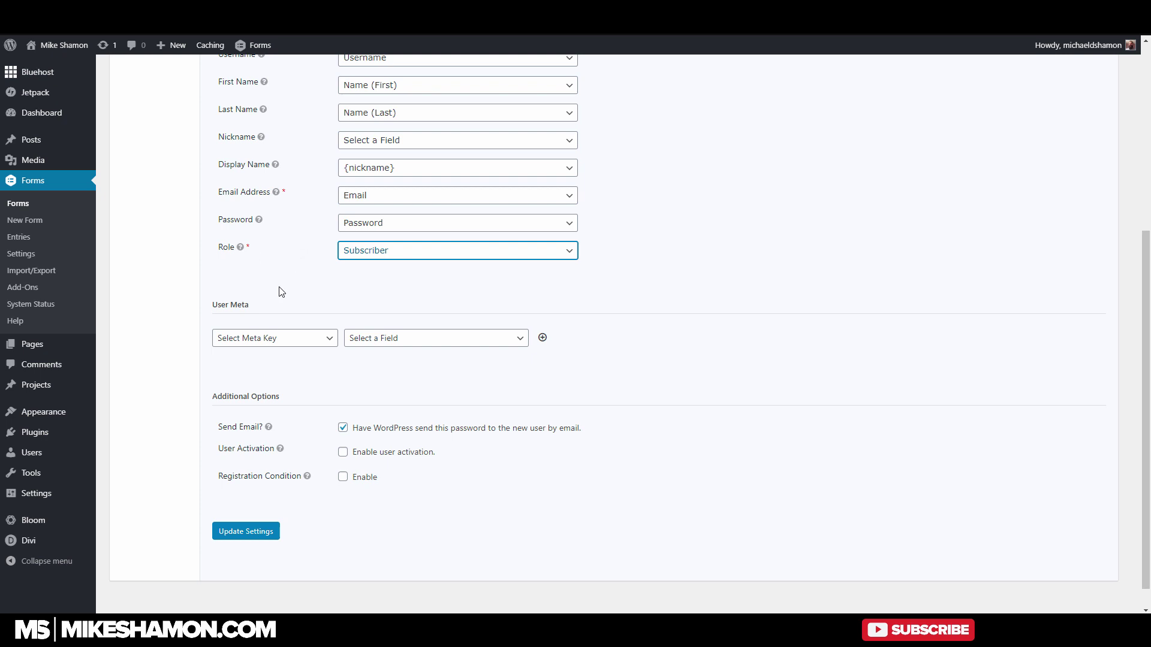
{"action": "scroll", "coordinate": [282, 291], "scroll_direction": "up", "scroll_amount": 2}
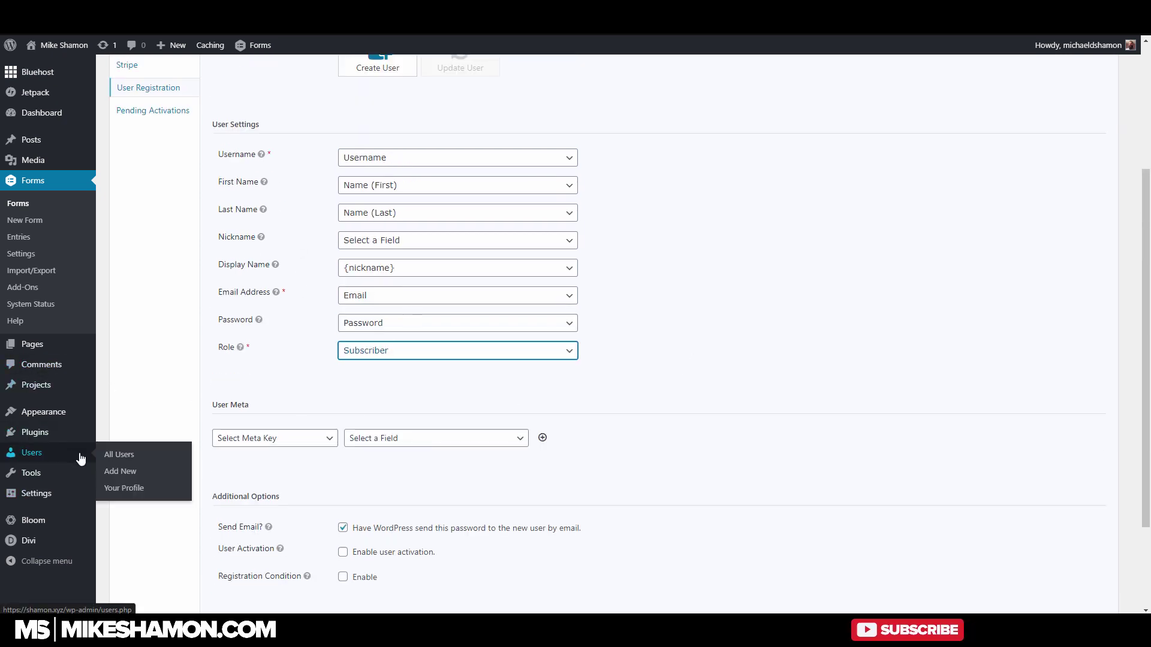
{"action": "scroll", "coordinate": [190, 265], "scroll_direction": "down", "scroll_amount": 2}
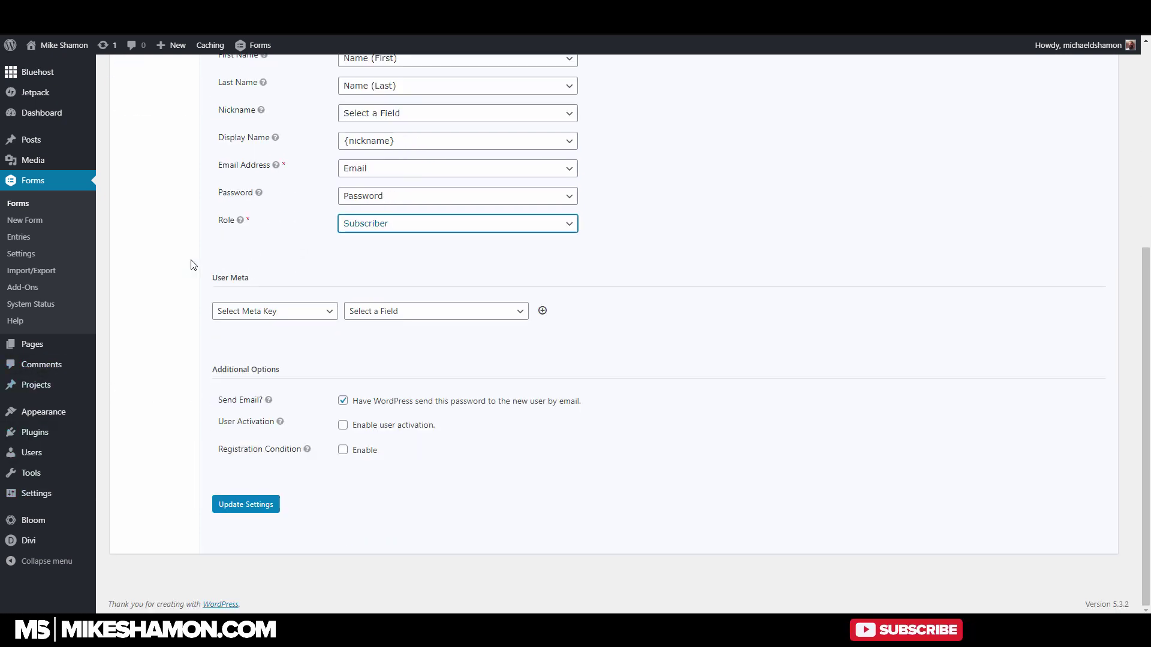
Step: Enable user activation, keeping activation by email from WordPress
{"action": "left_click", "coordinate": [343, 427]}
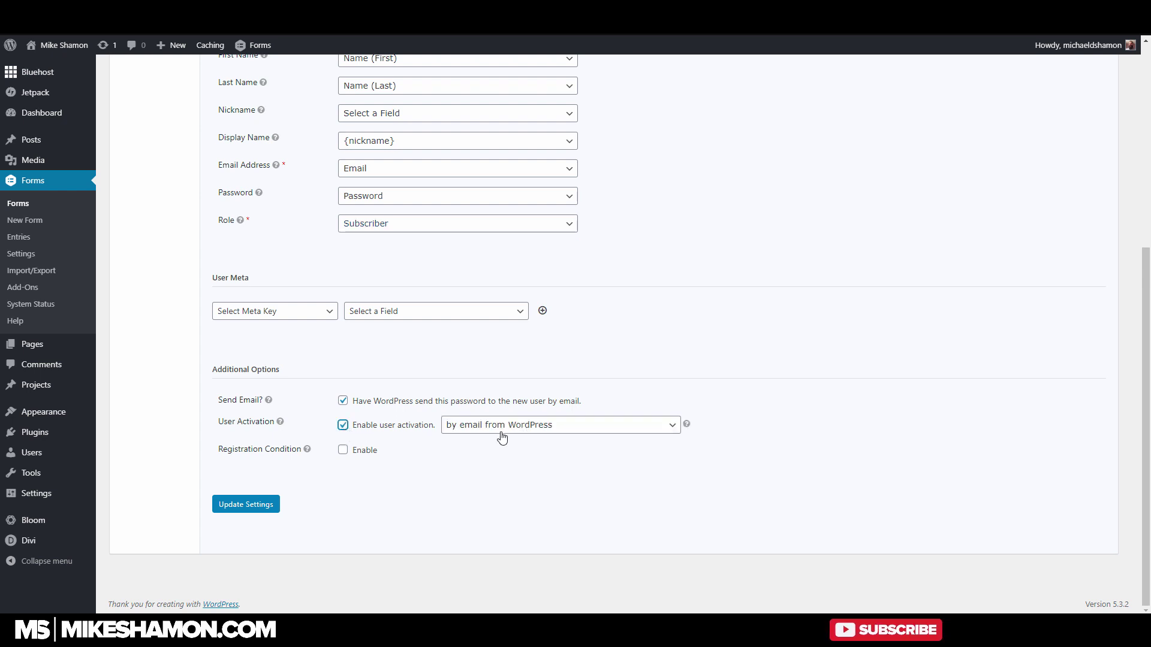
{"action": "left_click", "coordinate": [547, 427]}
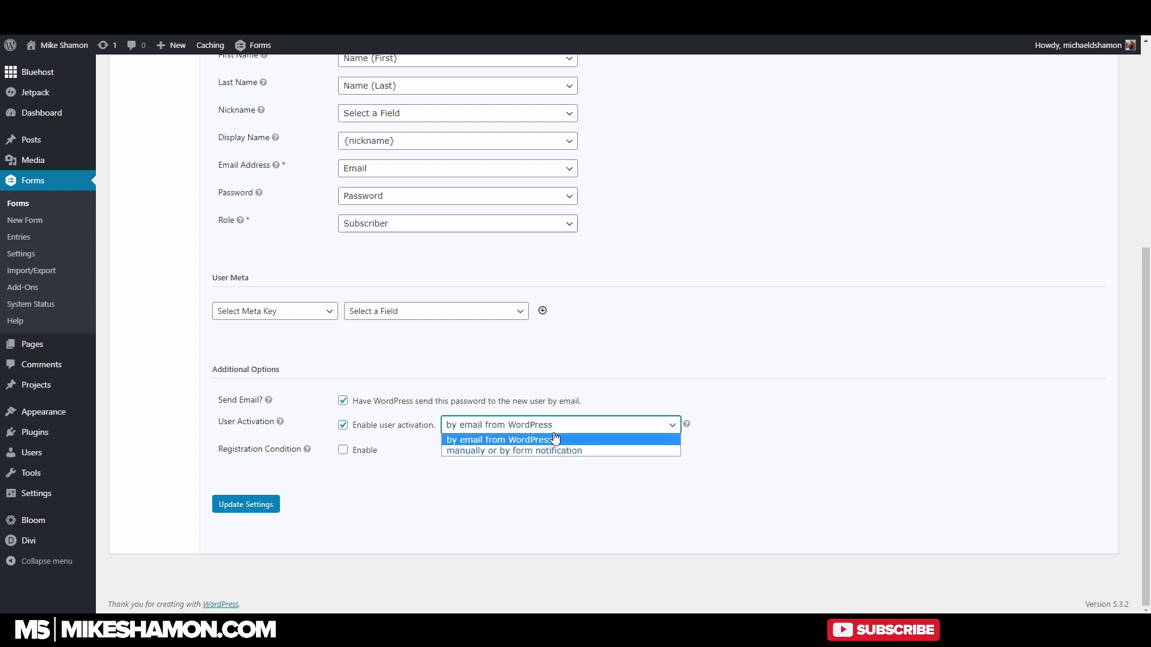
{"action": "left_click", "coordinate": [595, 440]}
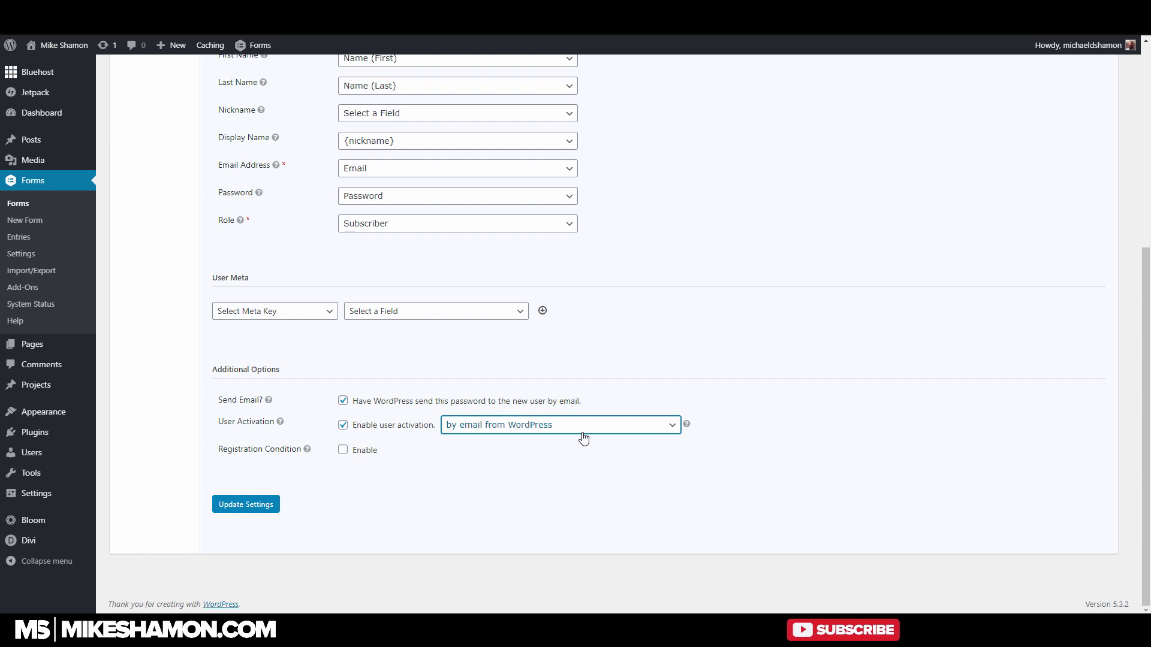
Step: Leave the registration condition unchecked and save the feed with Update Settings
{"action": "left_click", "coordinate": [343, 451]}
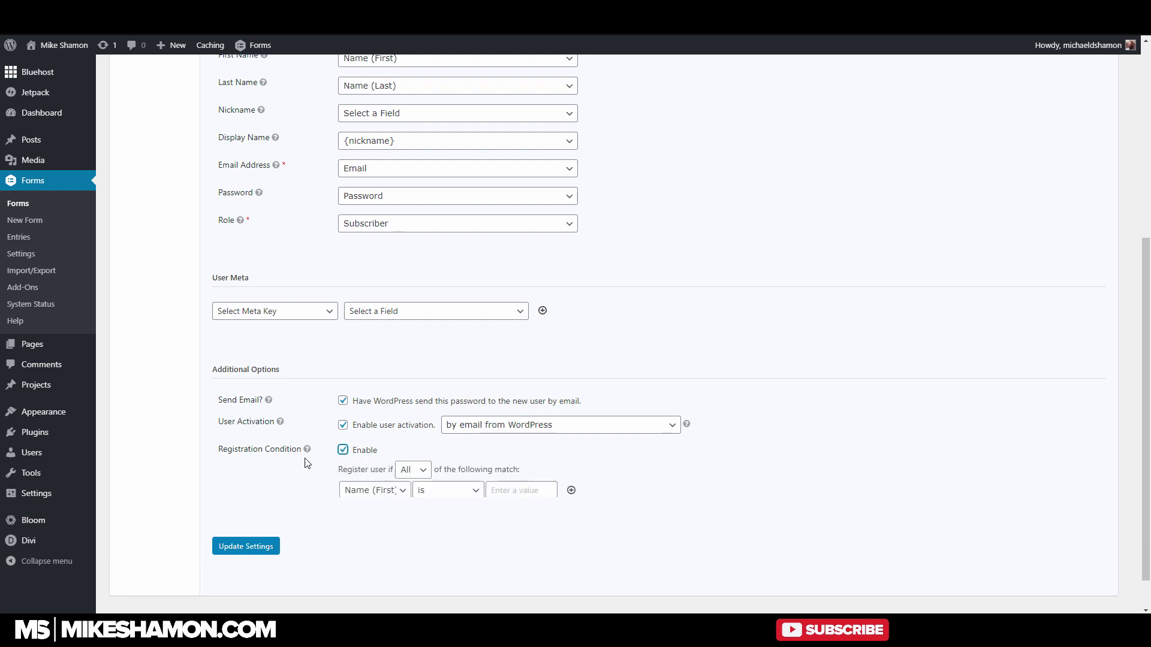
{"action": "scroll", "coordinate": [418, 407], "scroll_direction": "down", "scroll_amount": 1}
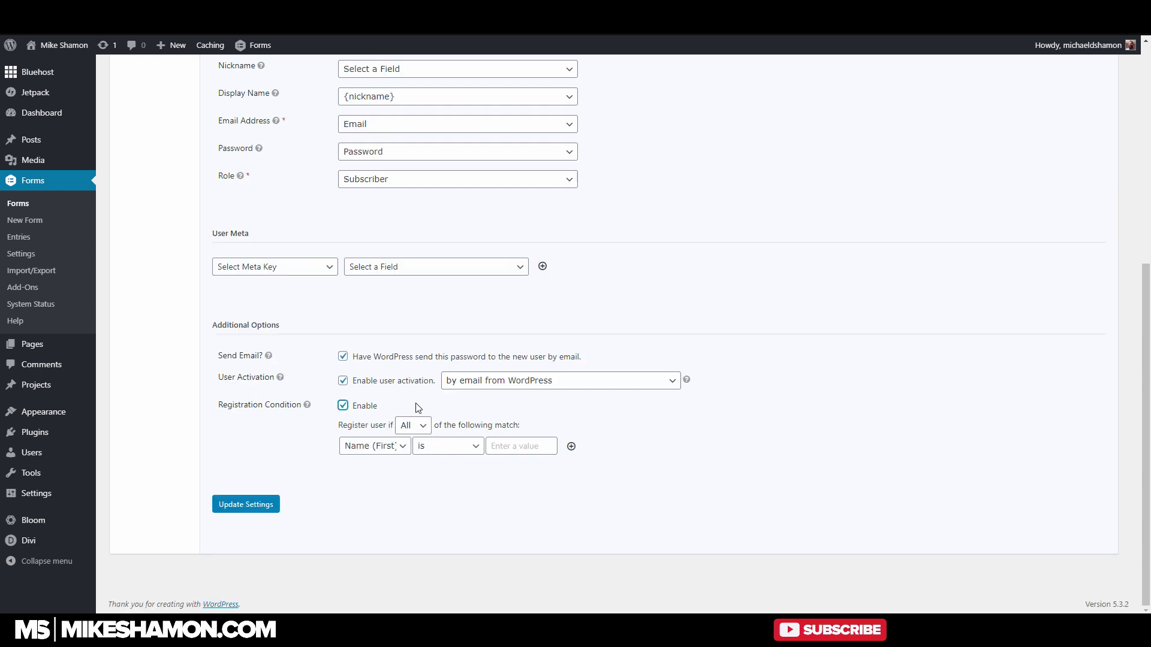
{"action": "left_click", "coordinate": [343, 406]}
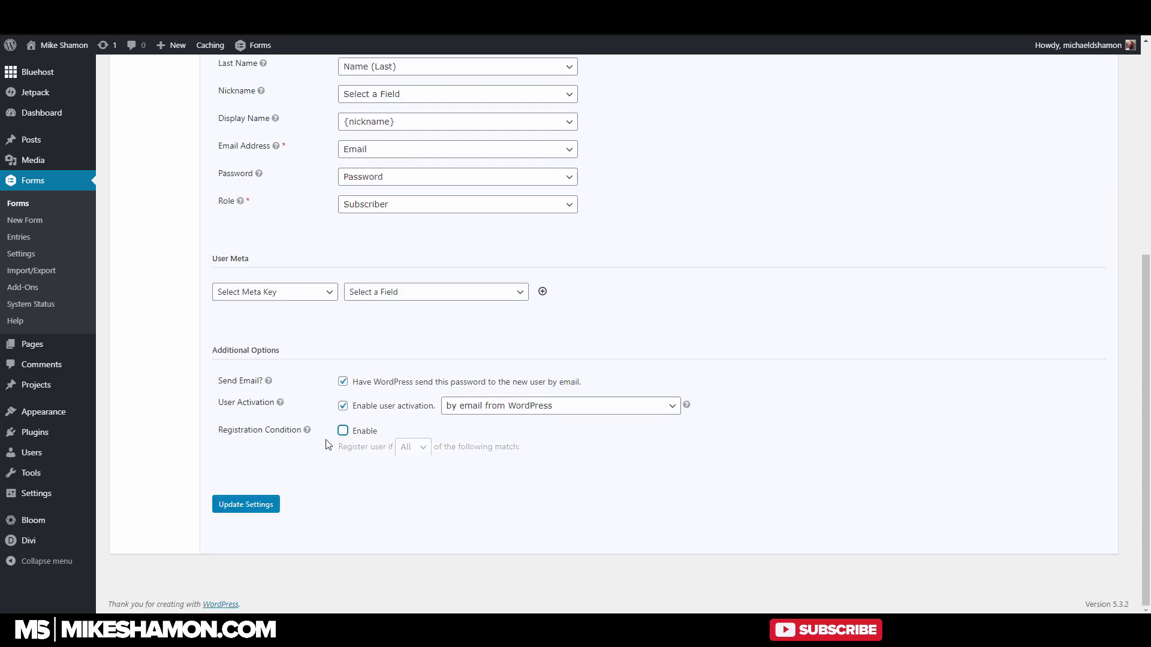
{"action": "left_click", "coordinate": [250, 507]}
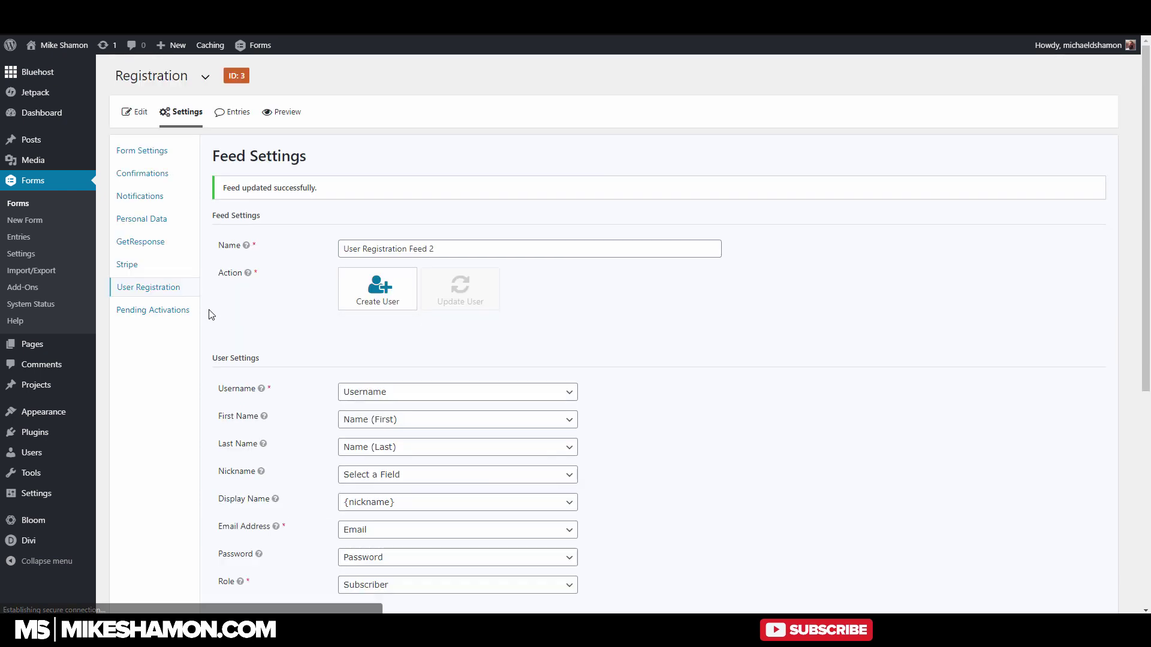
Step: In the User Registration add-on settings, keep Gravity as the custom registration page
{"action": "left_click", "coordinate": [20, 255]}
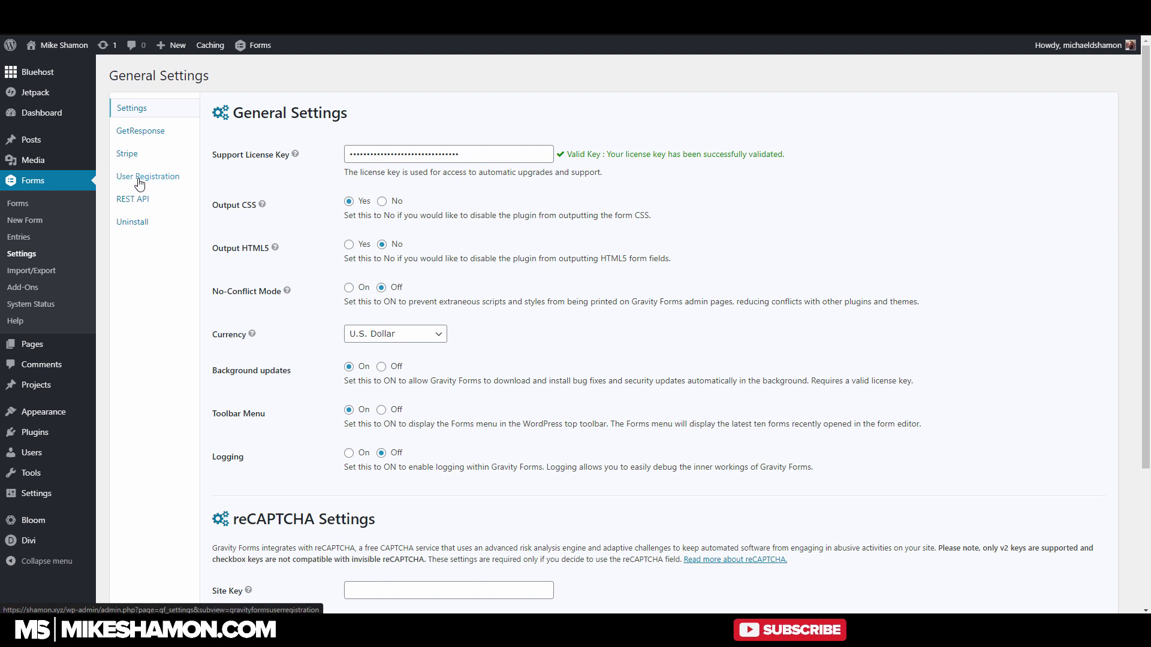
{"action": "left_click", "coordinate": [139, 180]}
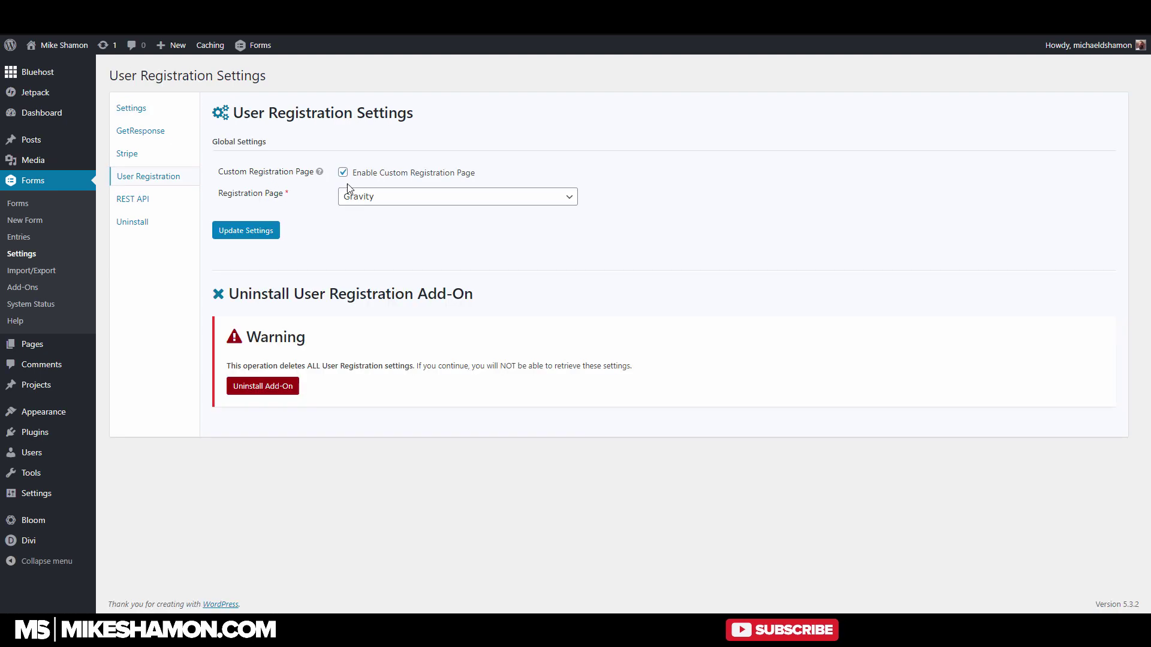
{"action": "left_click", "coordinate": [468, 198]}
{"action": "left_click", "coordinate": [452, 353]}
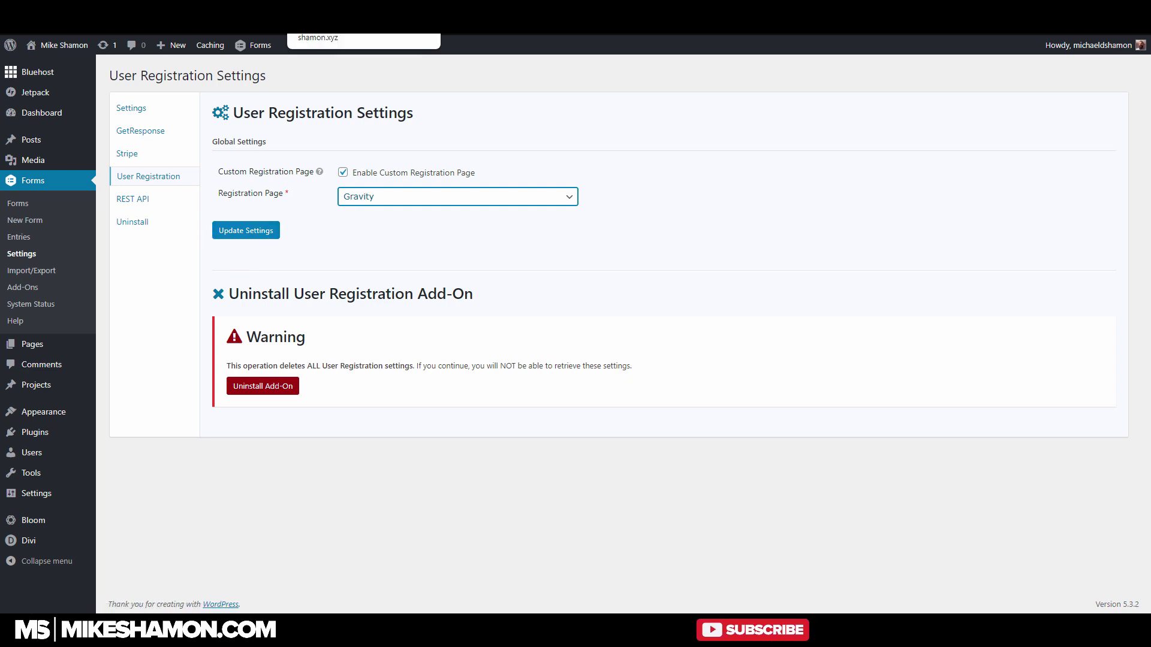
Step: Reload the front-end Registration Form page to show its Name, Email, Username and Password fields
{"action": "left_click", "coordinate": [336, 24]}
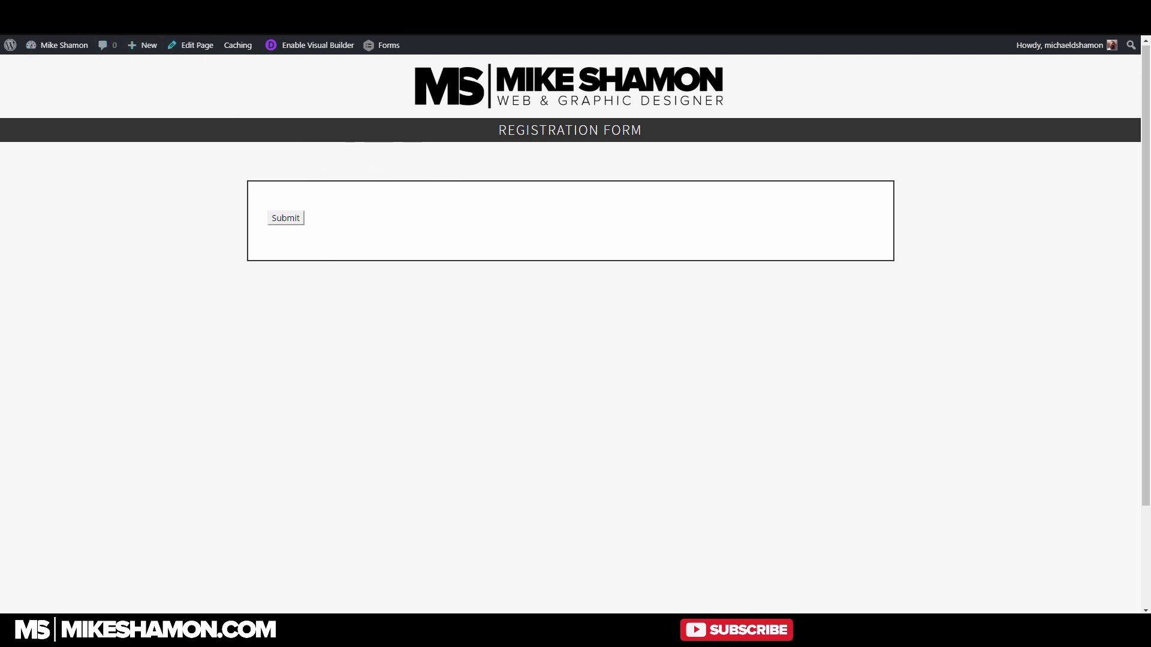
{"action": "left_click", "coordinate": [150, 24]}
{"action": "left_click", "coordinate": [288, 24]}
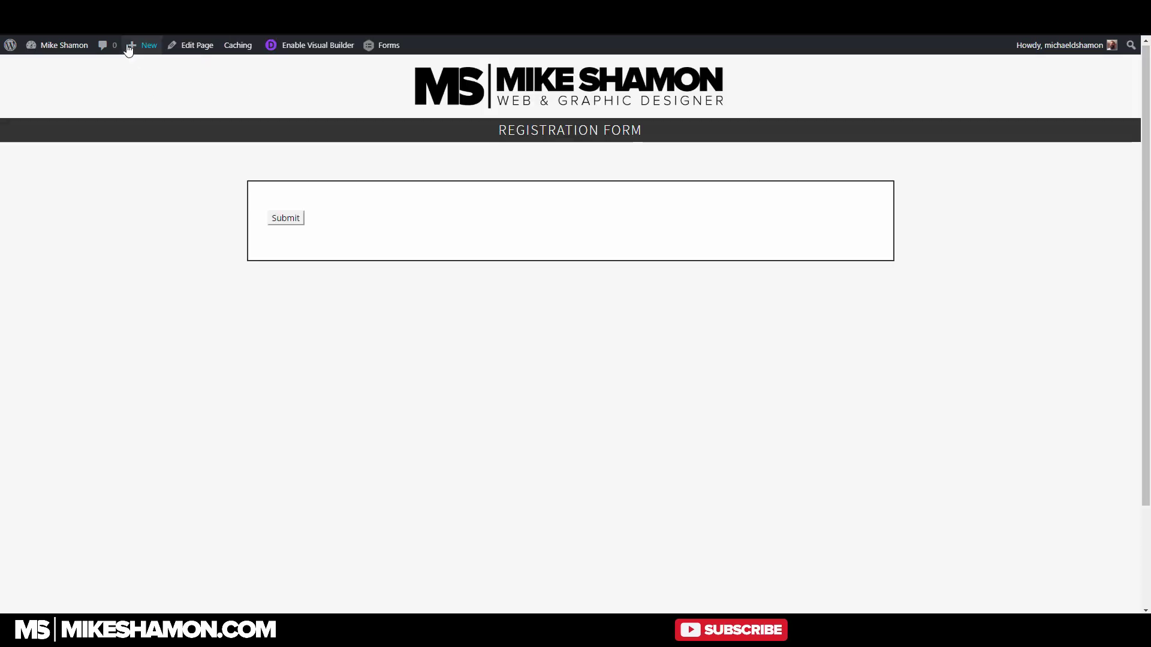
{"action": "left_click", "coordinate": [57, 24]}
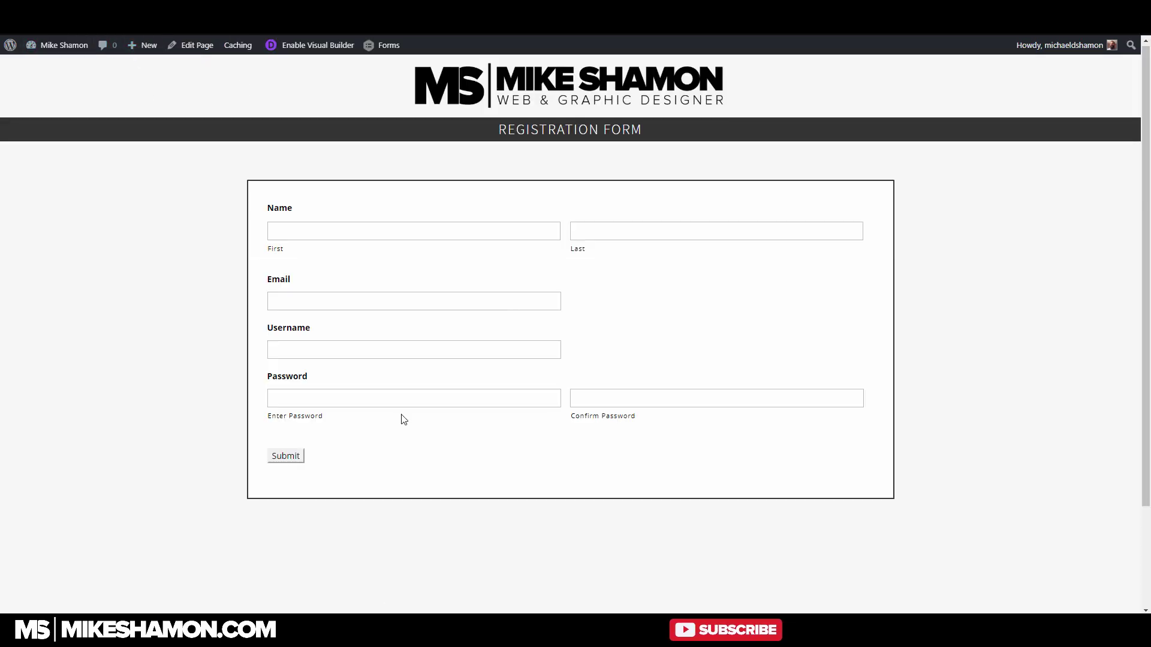
Step: Fill in the test user's name, email, username and password on the registration form
{"action": "left_click", "coordinate": [361, 350]}
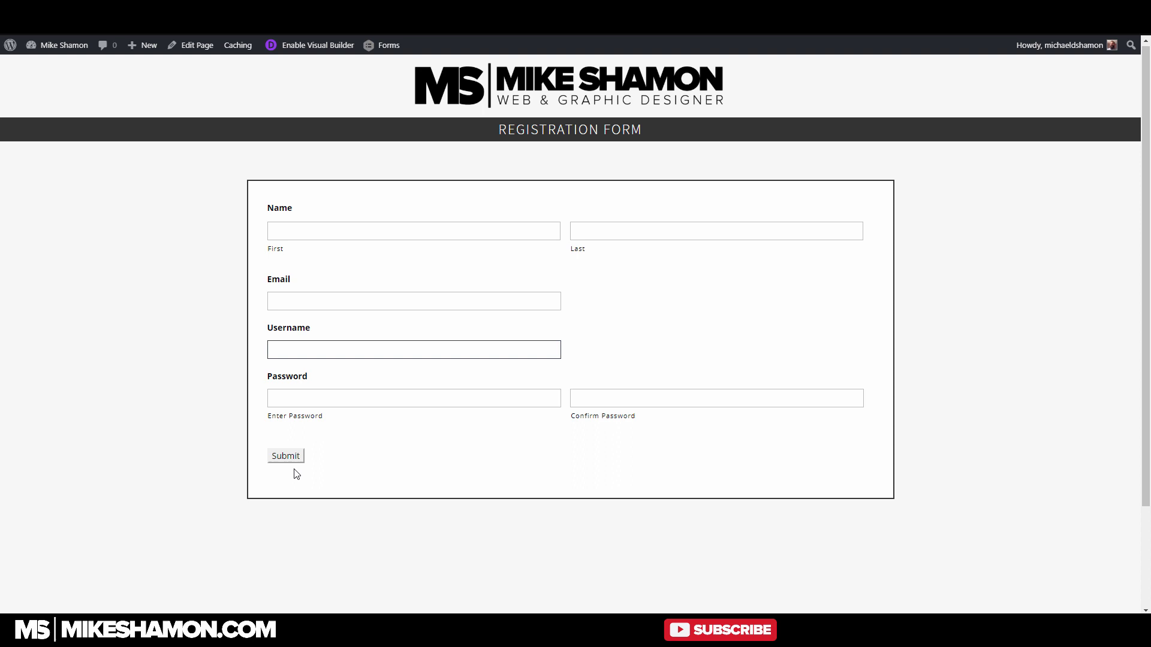
{"action": "left_click", "coordinate": [320, 225]}
{"action": "type", "text": "Mi"}
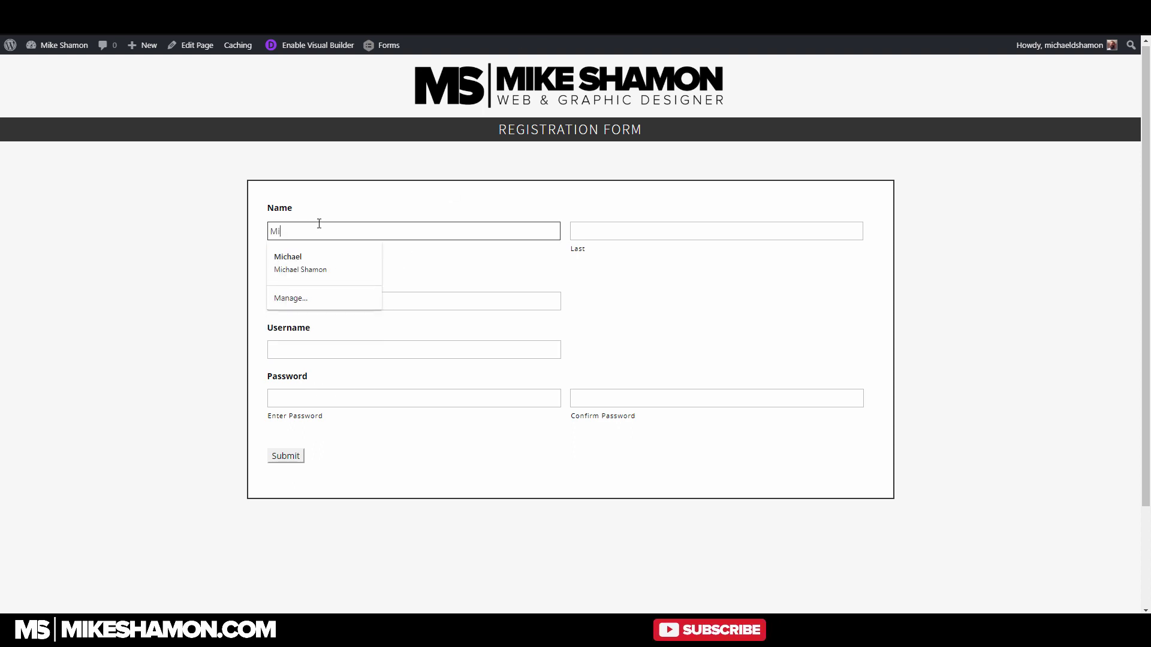
{"action": "left_click", "coordinate": [279, 272]}
{"action": "triple_click", "coordinate": [399, 306]}
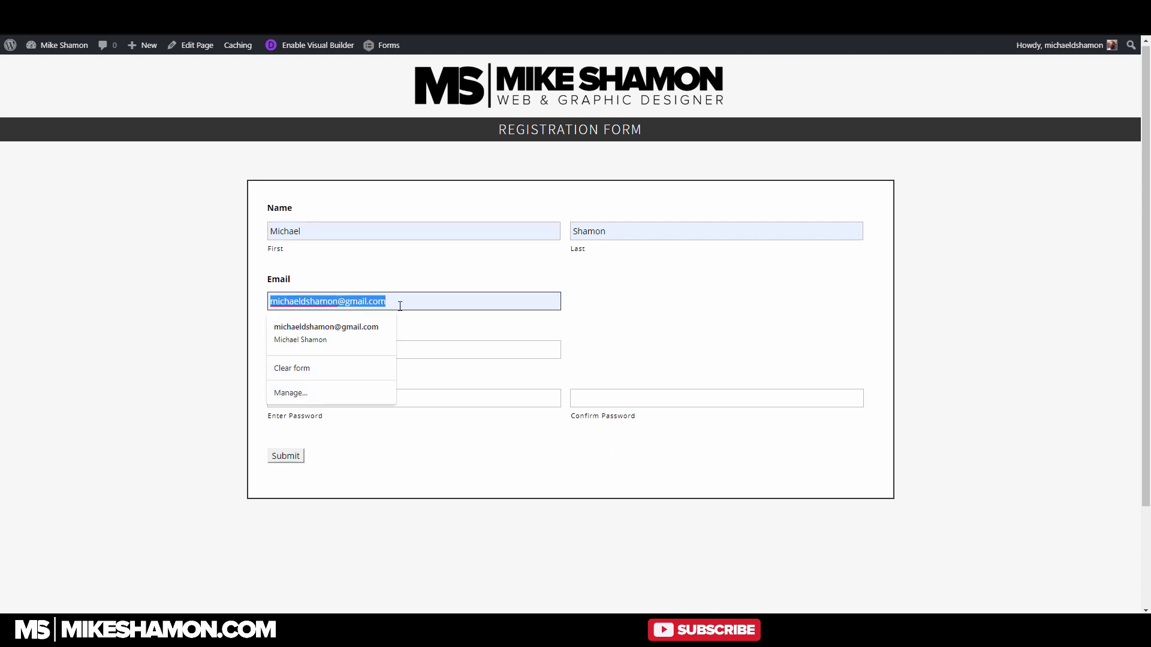
{"action": "type", "text": "Sup"}
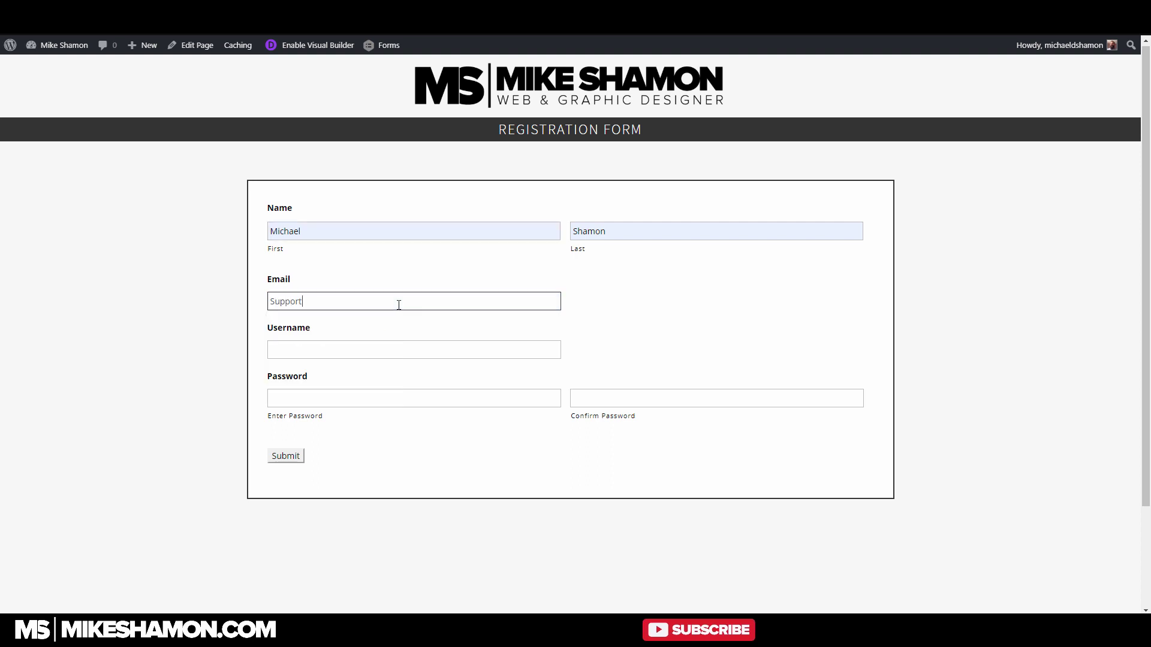
{"action": "type", "text": "port"}
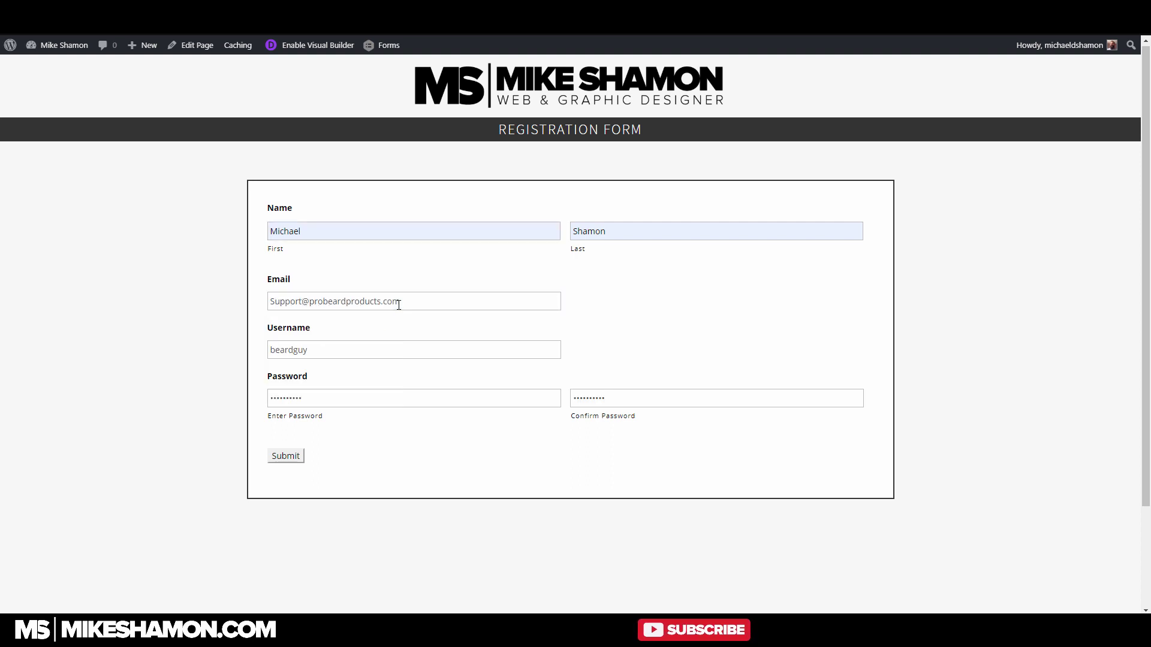
Step: Submit the registration, dismiss the save-password prompt and check the thank-you message
{"action": "left_click", "coordinate": [295, 458]}
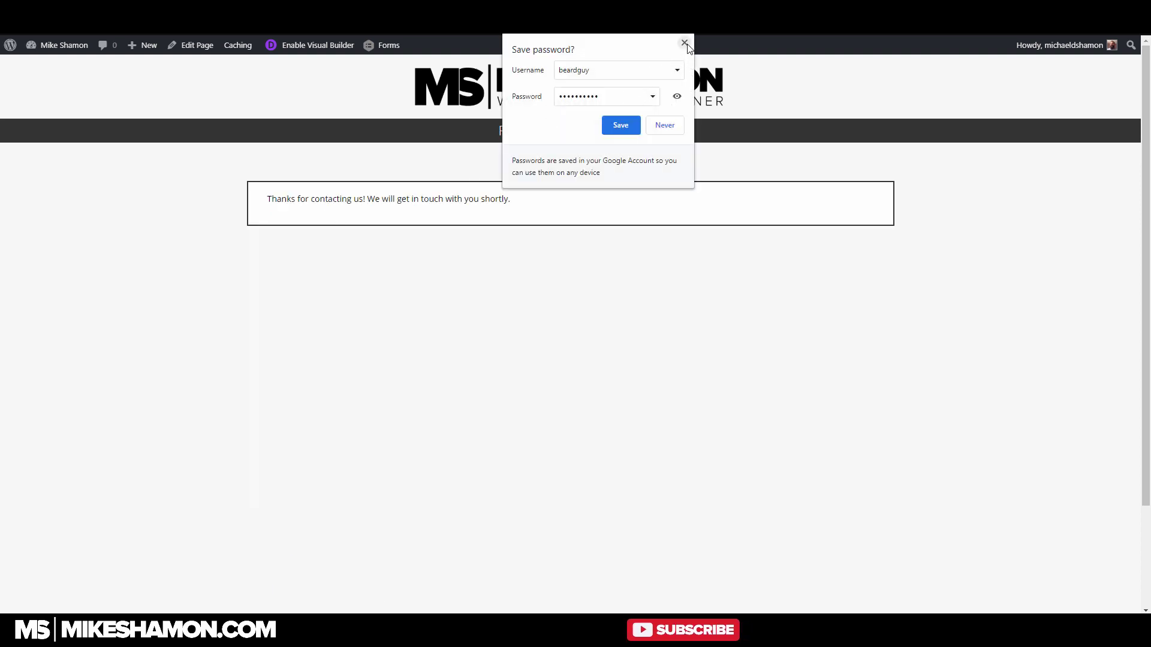
{"action": "left_click", "coordinate": [683, 44]}
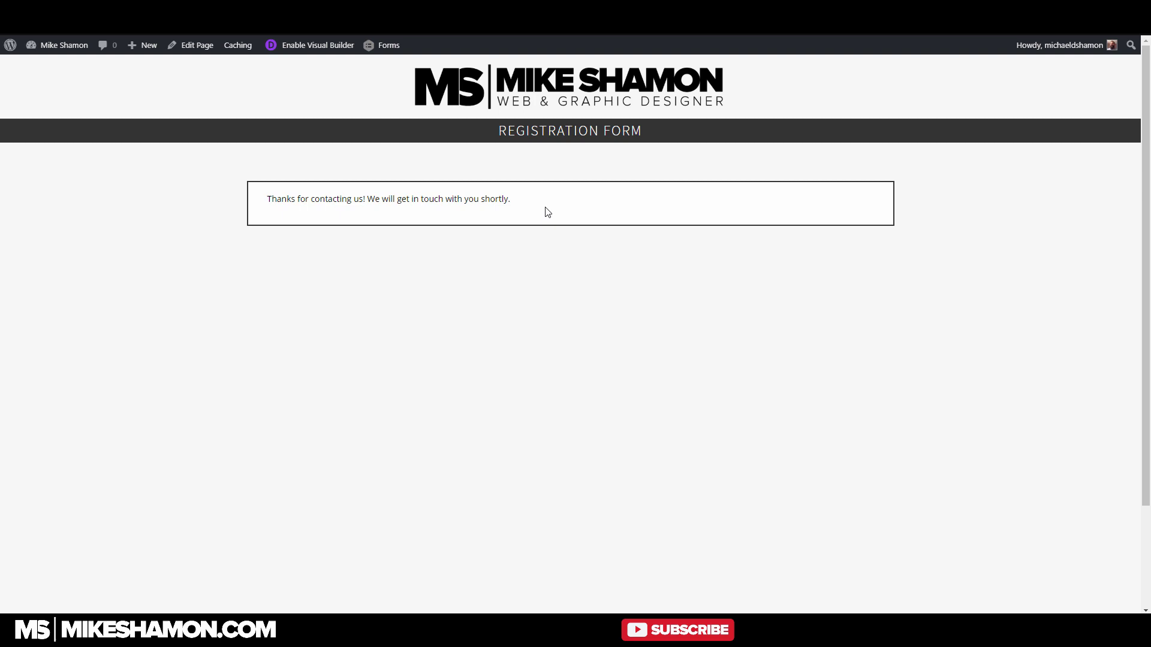
{"action": "left_click_drag", "start_coordinate": [517, 205], "coordinate": [270, 211]}
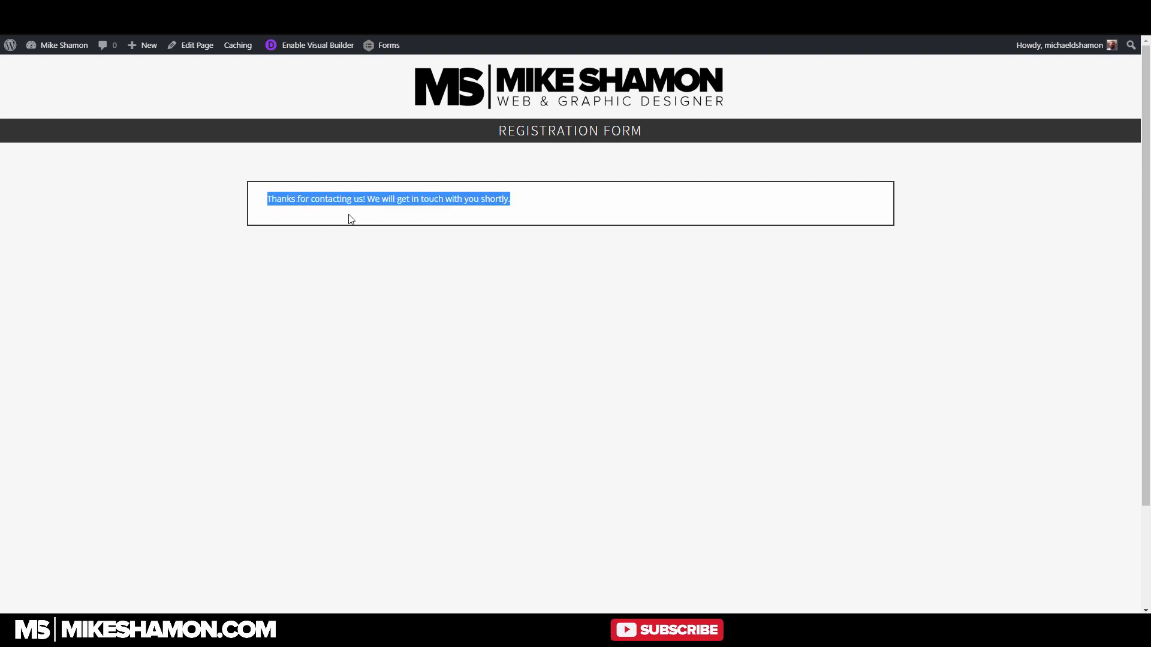
{"action": "left_click_drag", "start_coordinate": [527, 210], "coordinate": [270, 213]}
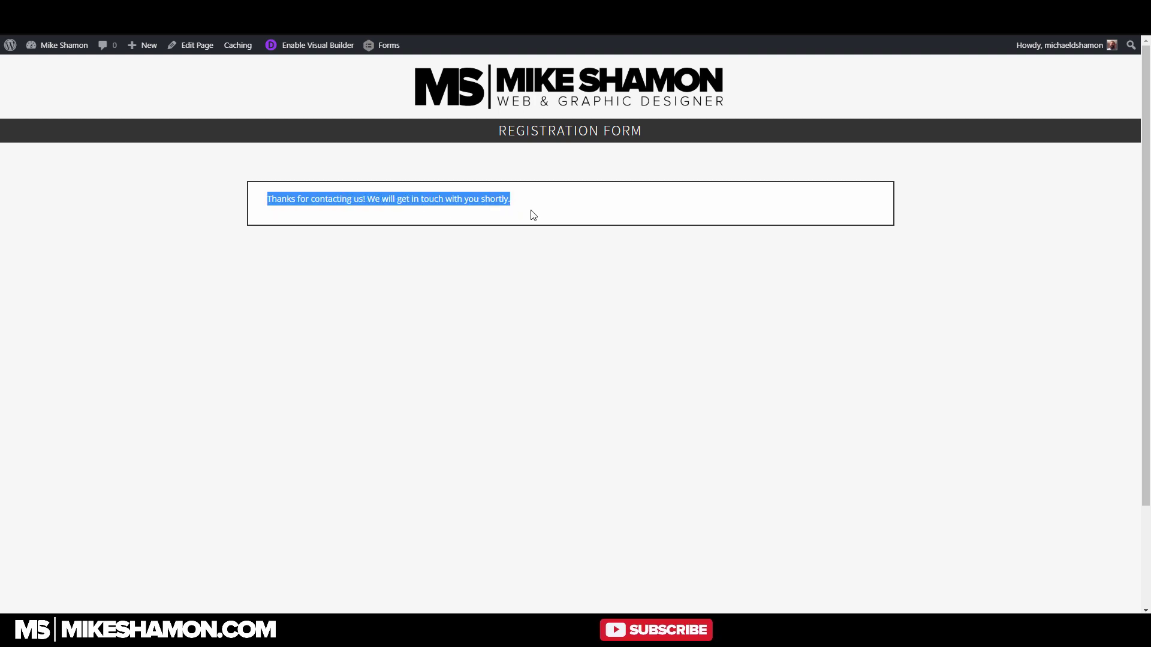
{"action": "left_click", "coordinate": [528, 207]}
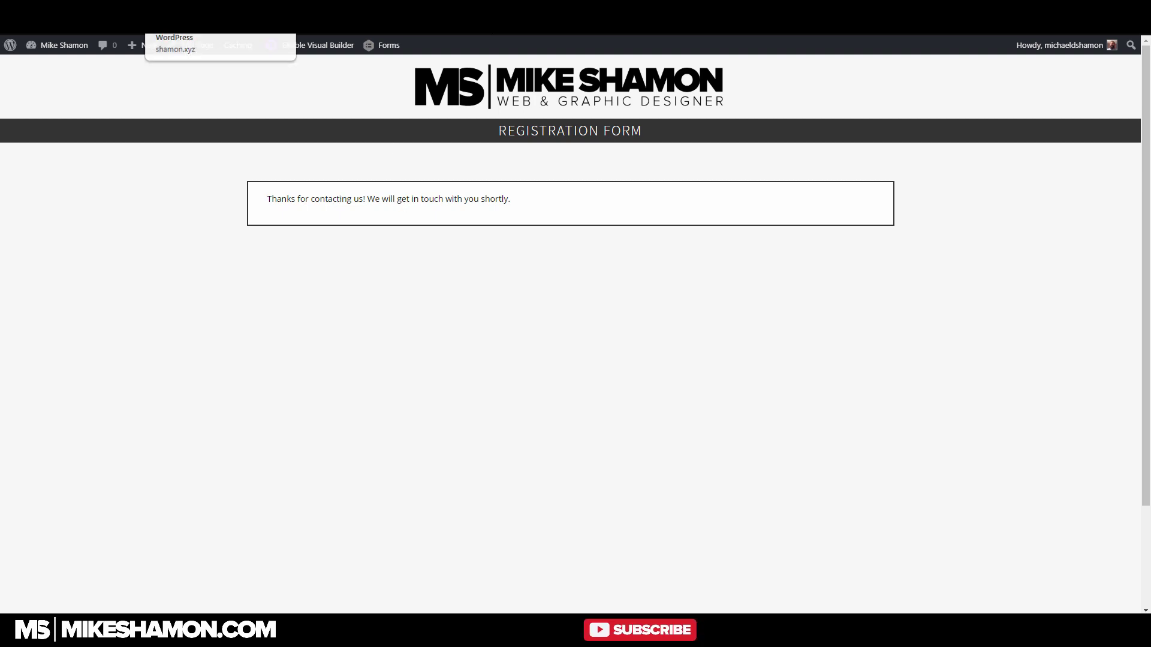
Step: Open the Registration form's Confirmations and edit the Default Confirmation
{"action": "left_click", "coordinate": [198, 24]}
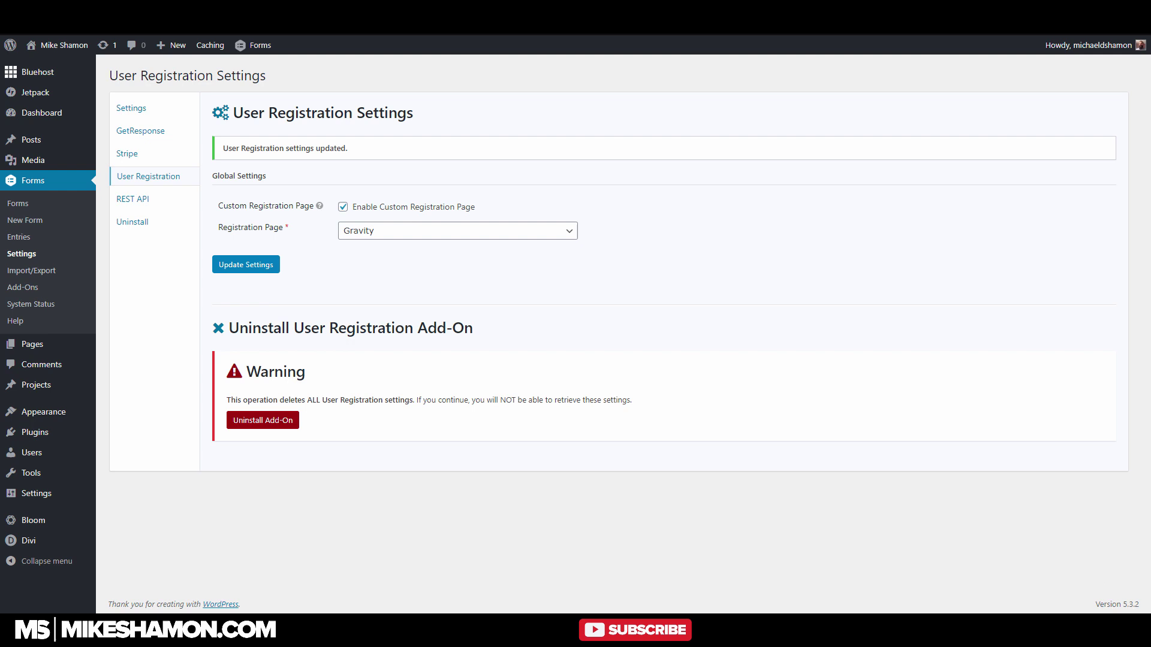
{"action": "left_click", "coordinate": [22, 204]}
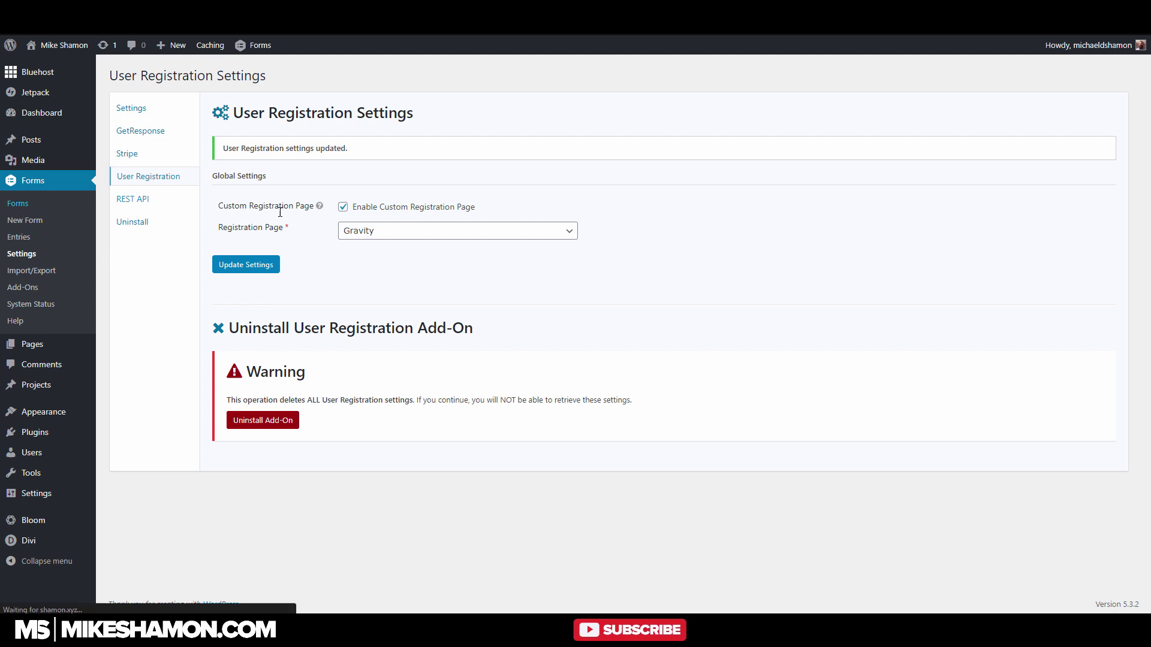
{"action": "mouse_move", "coordinate": [196, 225]}
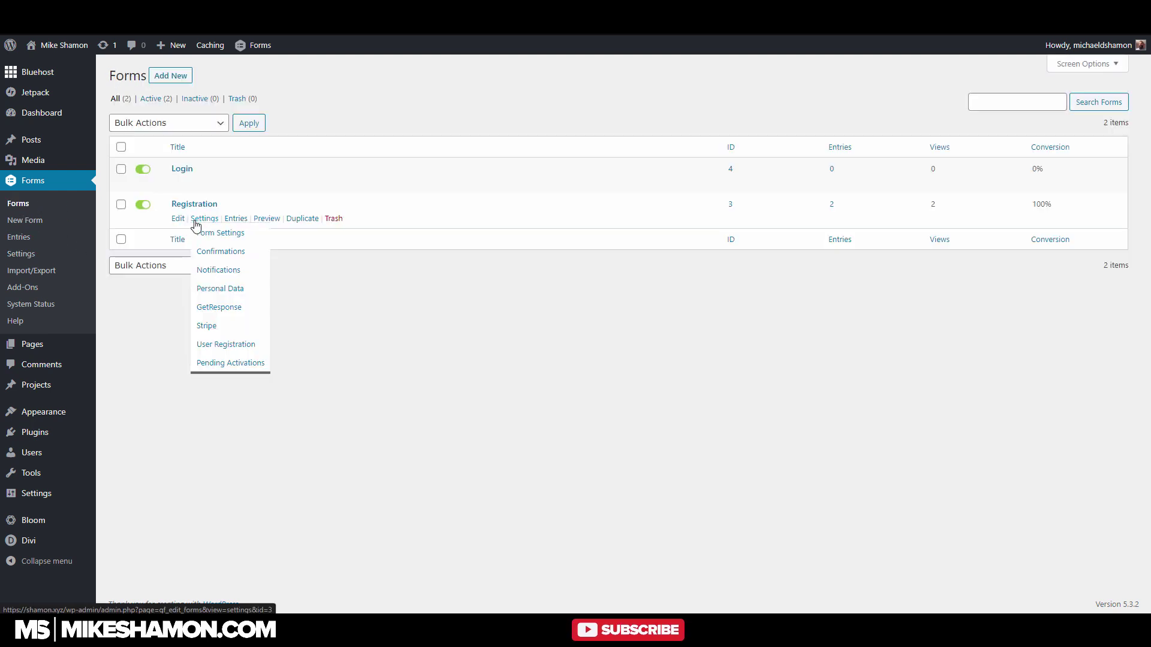
{"action": "left_click", "coordinate": [227, 274]}
{"action": "left_click", "coordinate": [155, 175]}
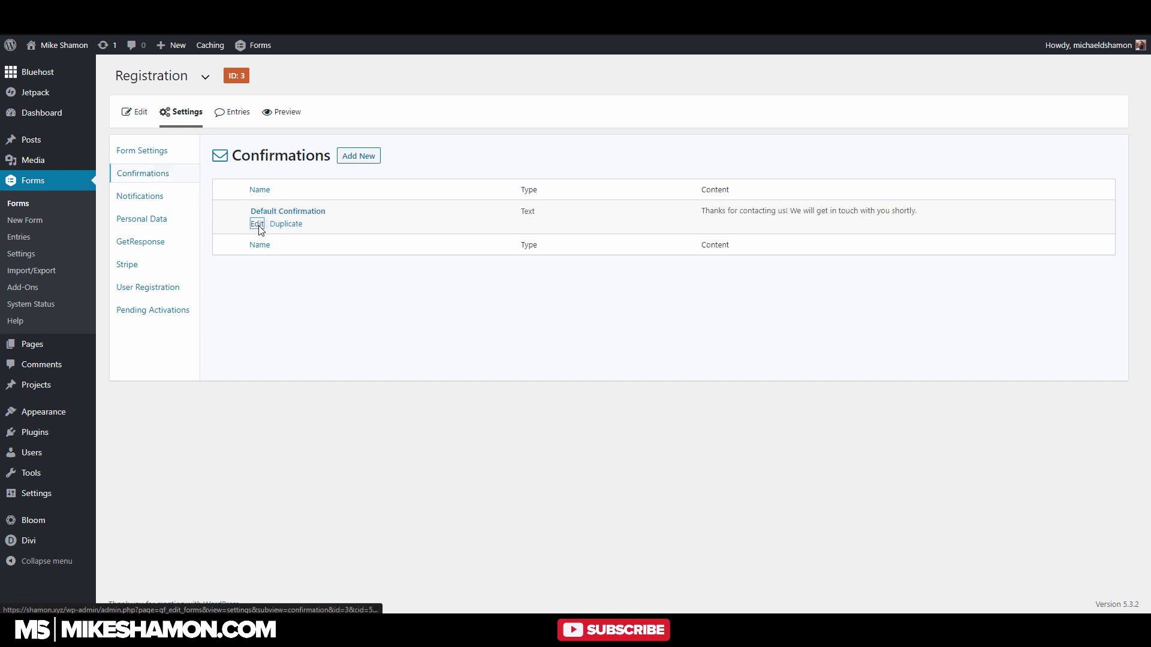
{"action": "left_click", "coordinate": [293, 215]}
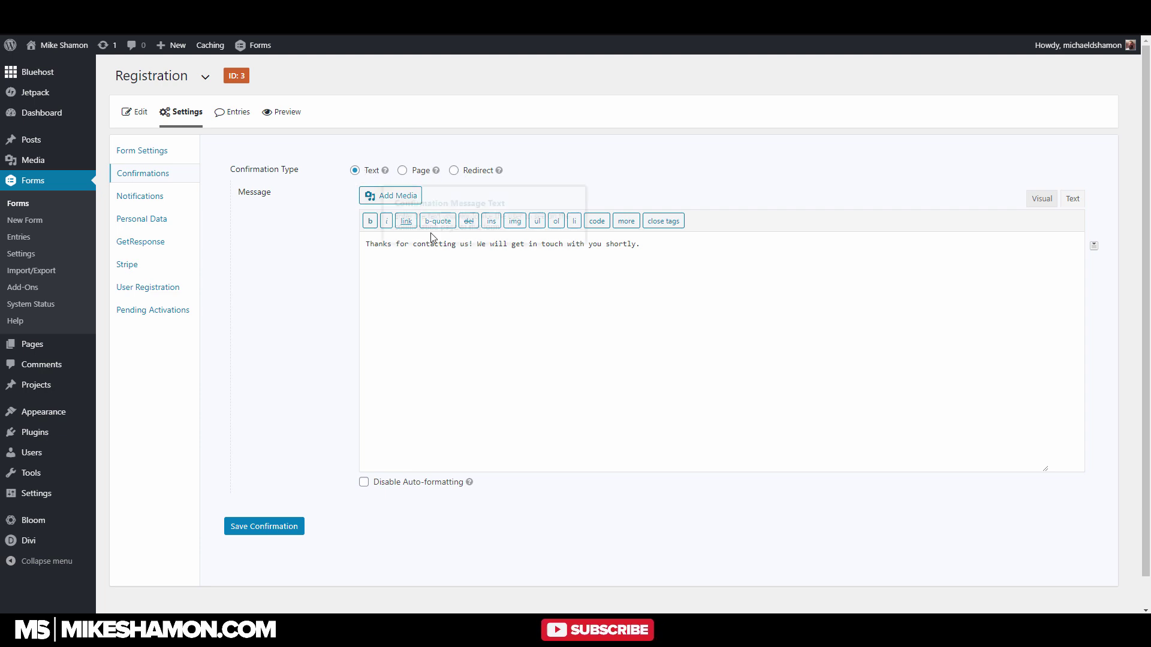
Step: Type 'Download Now' on a new line under the thank-you message
{"action": "left_click_drag", "start_coordinate": [647, 245], "coordinate": [364, 242]}
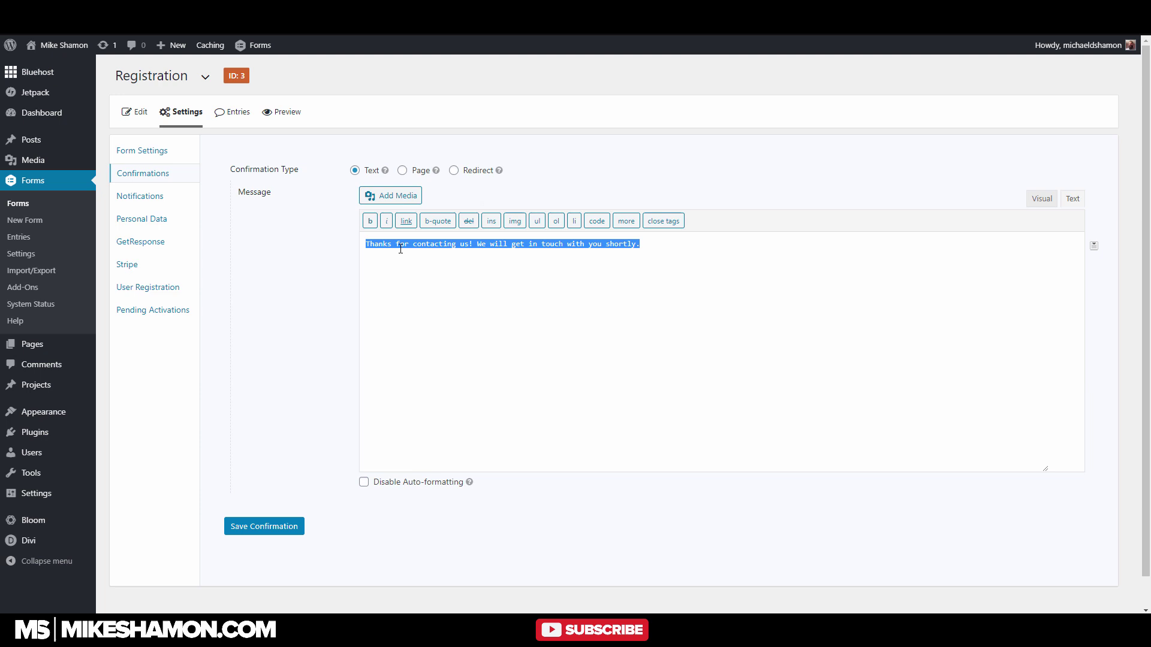
{"action": "left_click", "coordinate": [647, 274]}
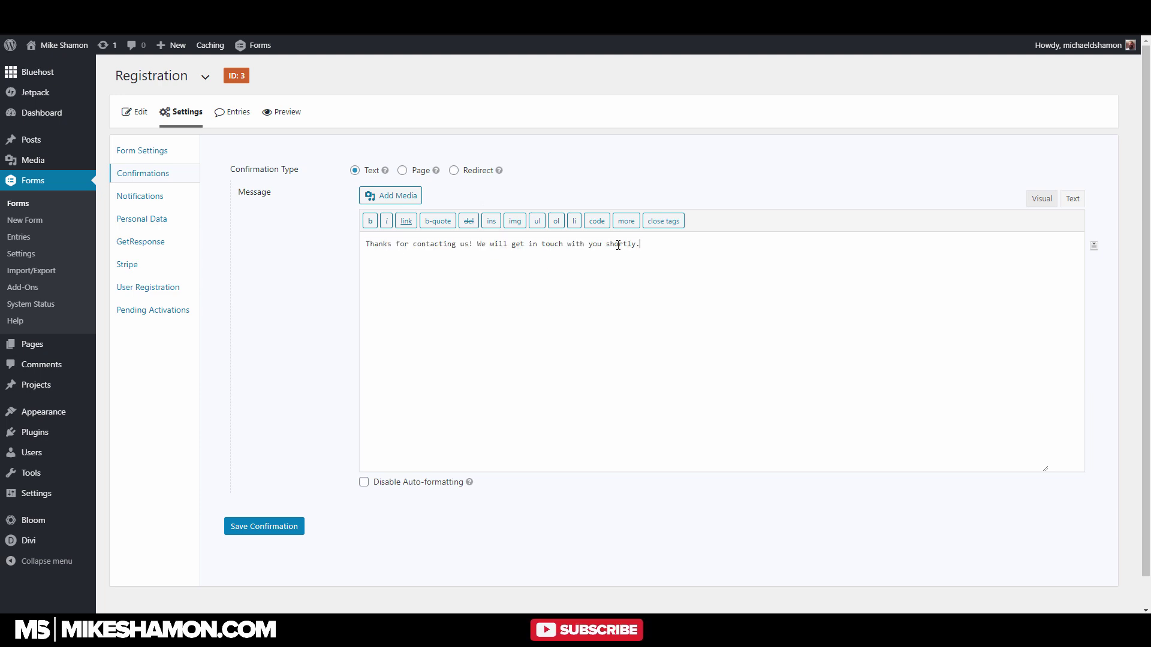
{"action": "left_click_drag", "start_coordinate": [640, 244], "coordinate": [380, 244]}
{"action": "left_click", "coordinate": [637, 264]}
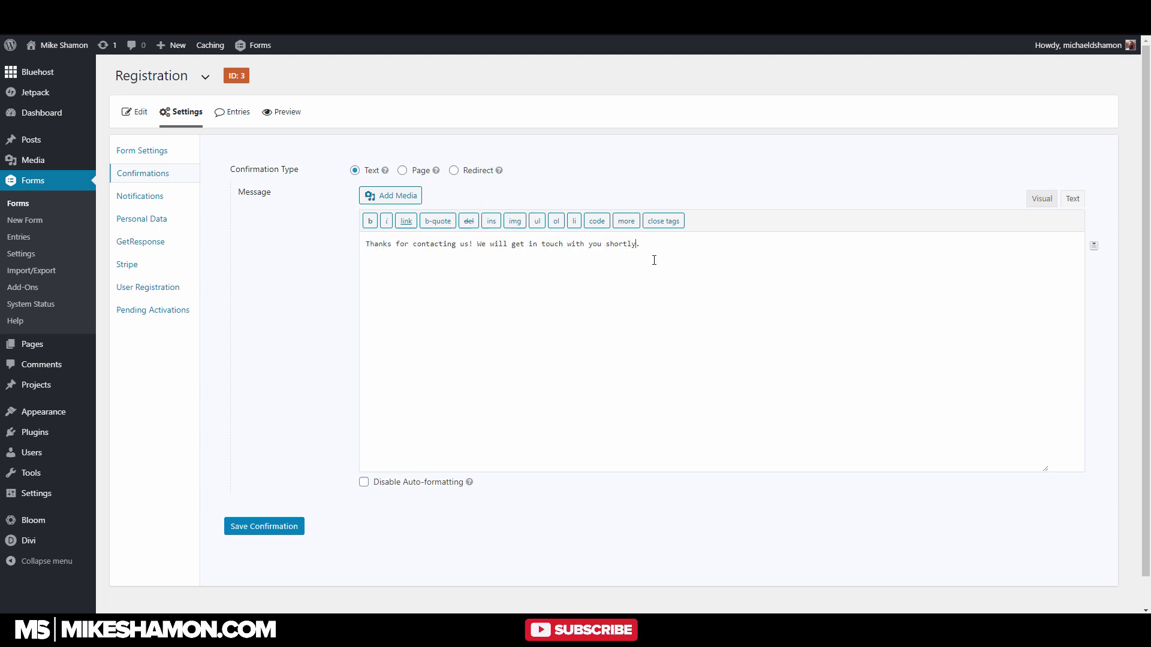
{"action": "left_click_drag", "start_coordinate": [660, 253], "coordinate": [369, 249]}
{"action": "left_click", "coordinate": [730, 248]}
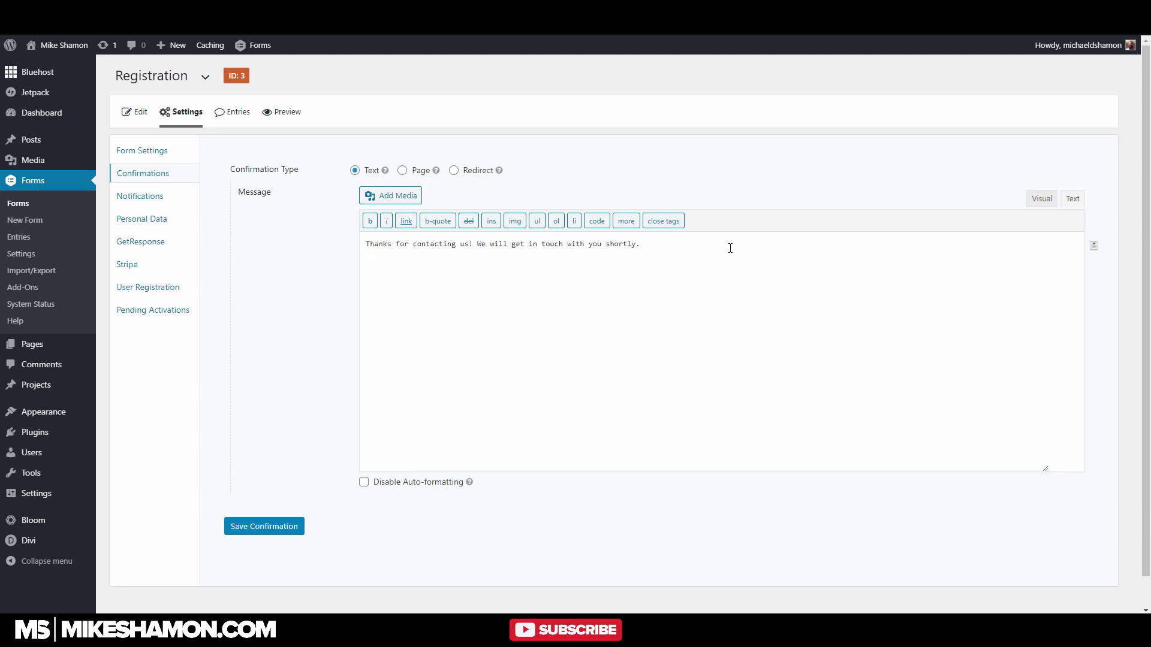
{"action": "type", "text": "D"}
{"action": "key", "text": "BackSpace"}
{"action": "type", "text": "DF"}
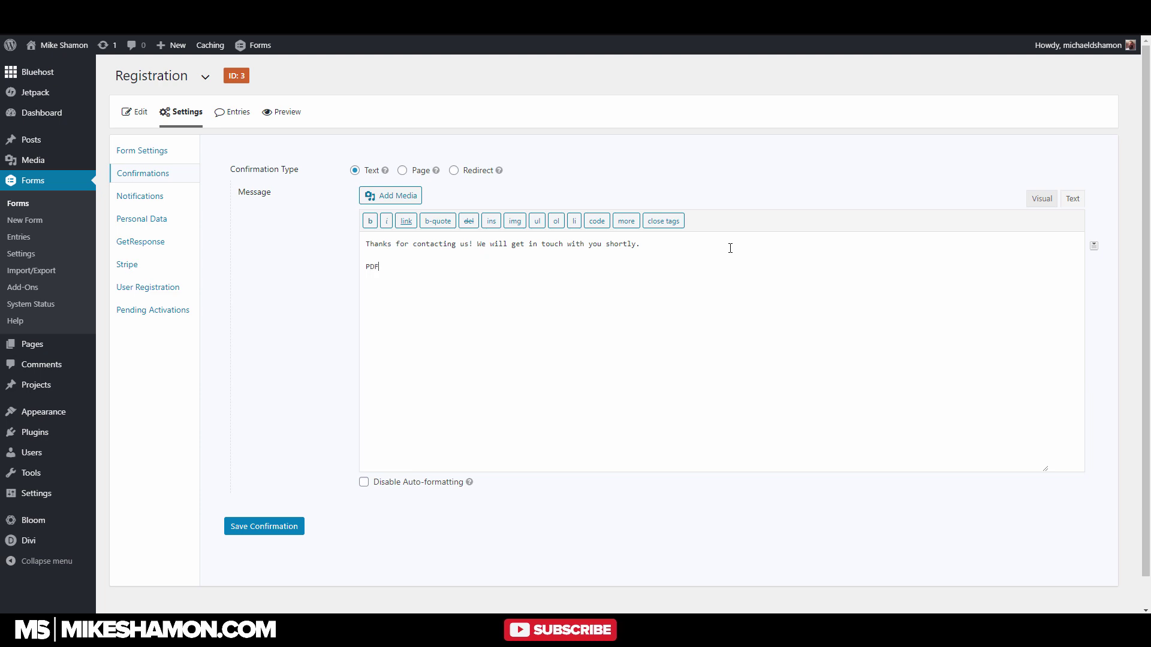
{"action": "key", "text": "BackSpace"}
{"action": "type", "text": "Downl"}
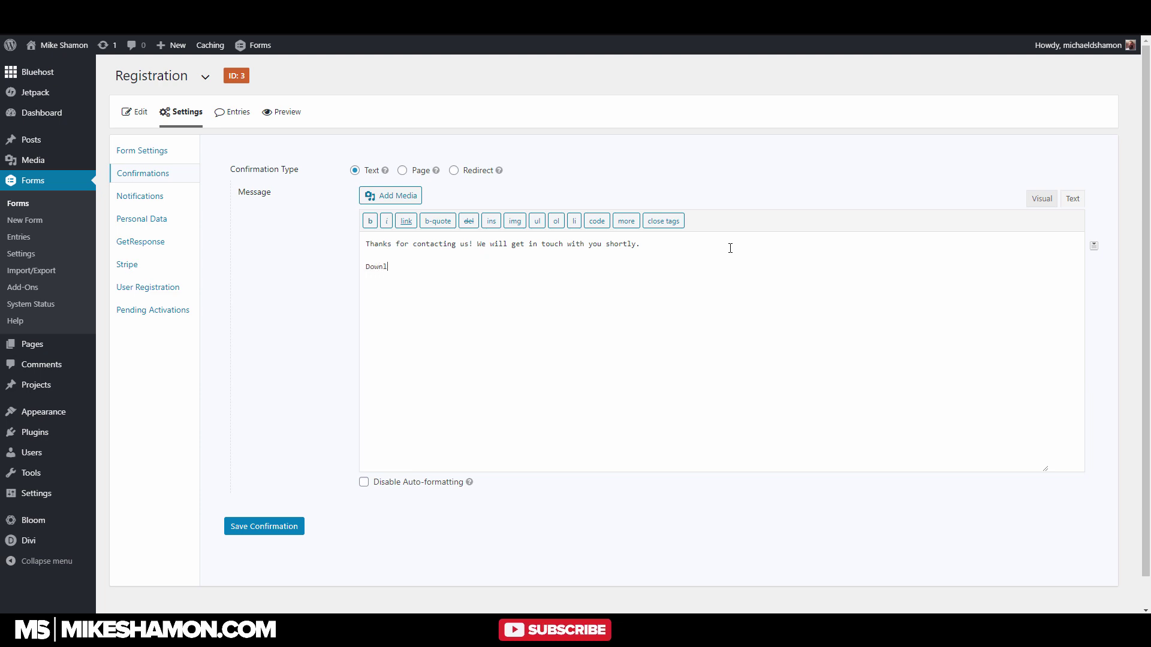
{"action": "type", "text": "oad "}
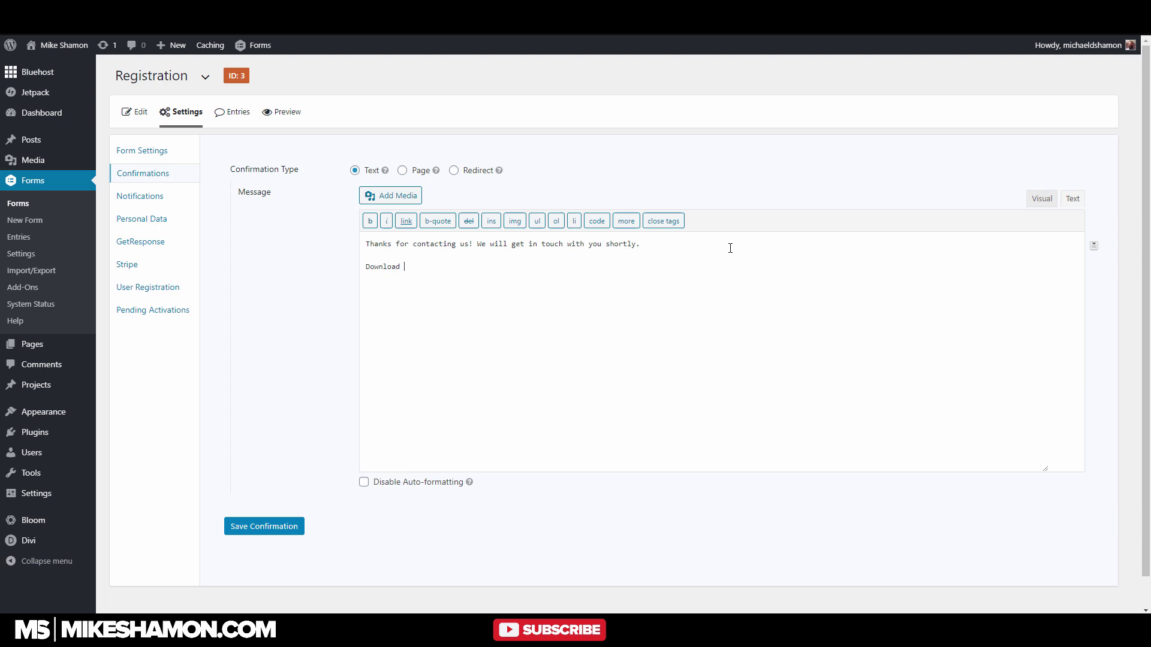
{"action": "type", "text": "Now"}
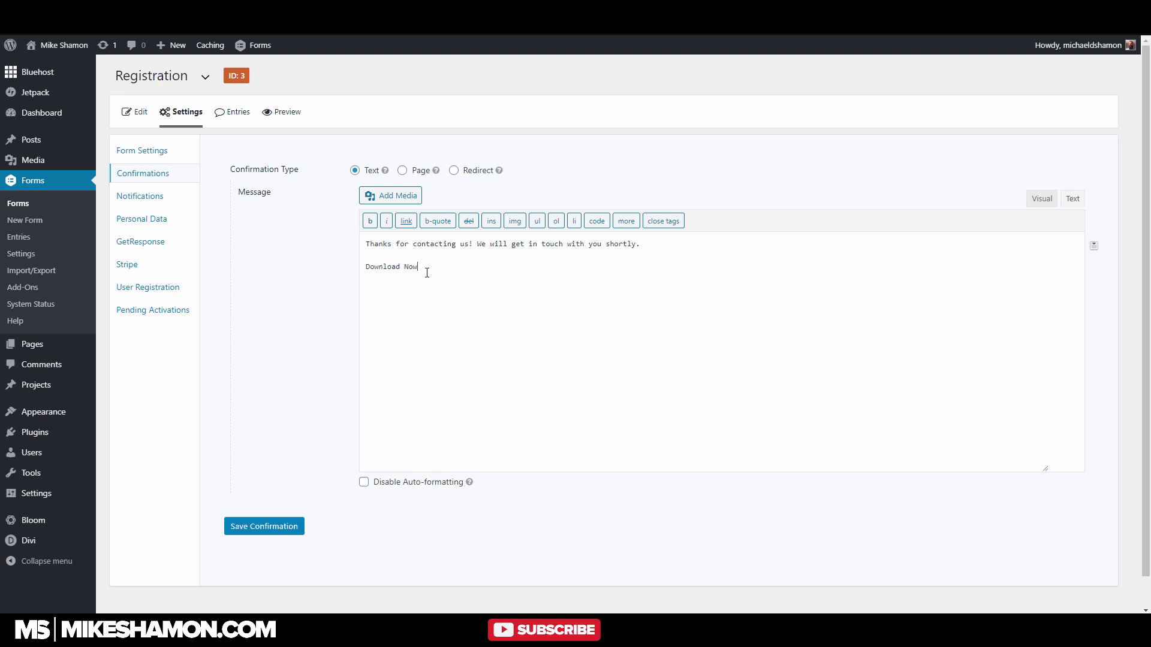
Step: Link 'Download Now' to # and view the thank-you message on the site
{"action": "left_click_drag", "start_coordinate": [422, 267], "coordinate": [350, 263]}
{"action": "left_click", "coordinate": [406, 221]}
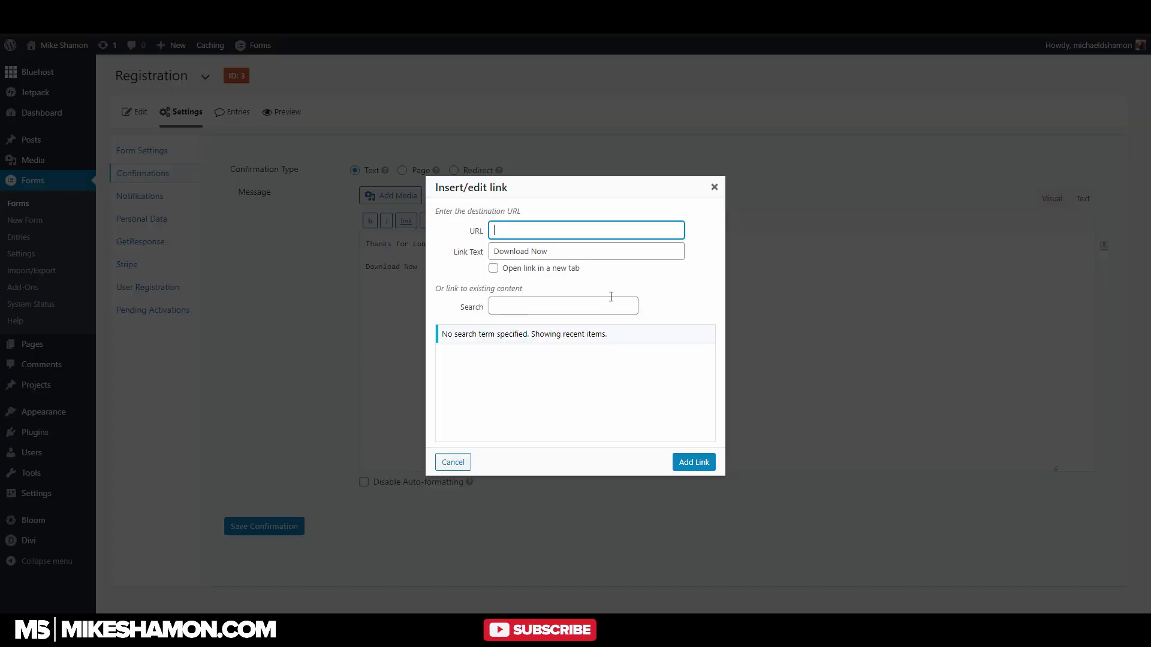
{"action": "left_click", "coordinate": [578, 225]}
{"action": "type", "text": "#"}
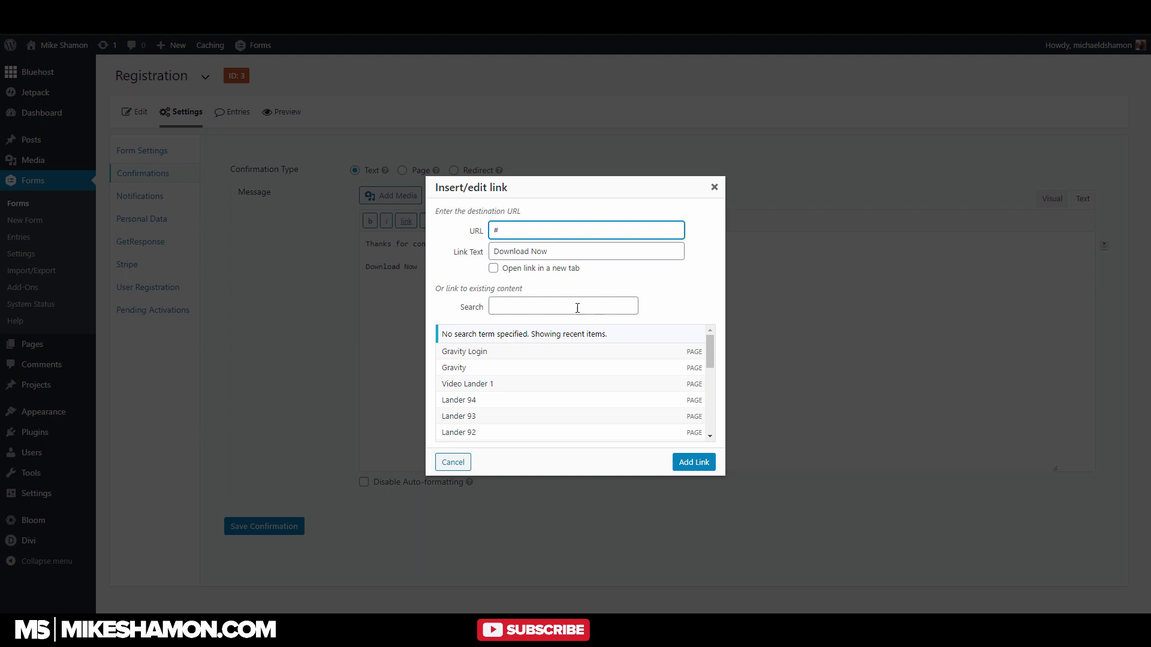
{"action": "left_click", "coordinate": [696, 465]}
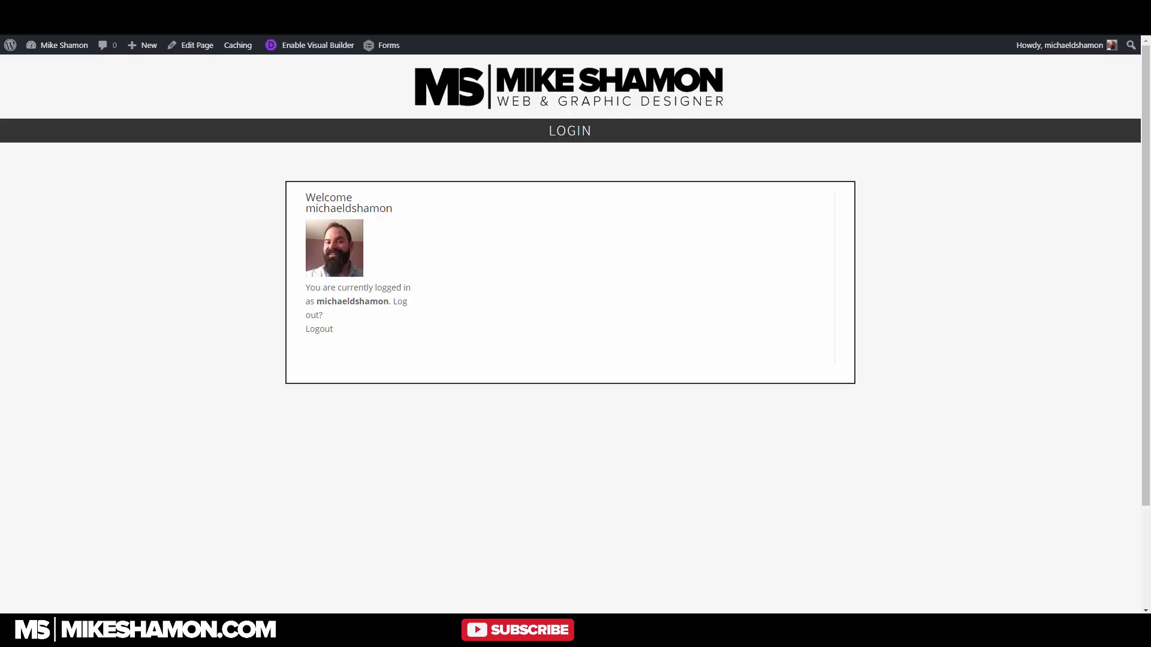
{"action": "left_click", "coordinate": [294, 24]}
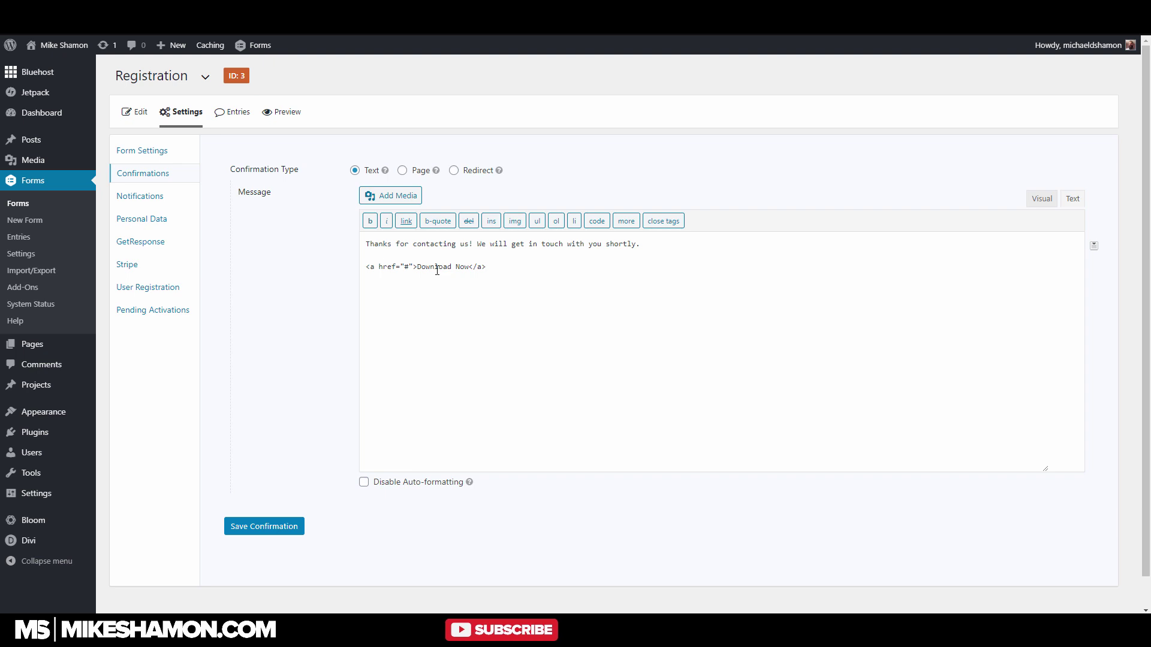
Step: Switch the confirmation type to Redirect with # as the redirect URL
{"action": "left_click", "coordinate": [402, 170]}
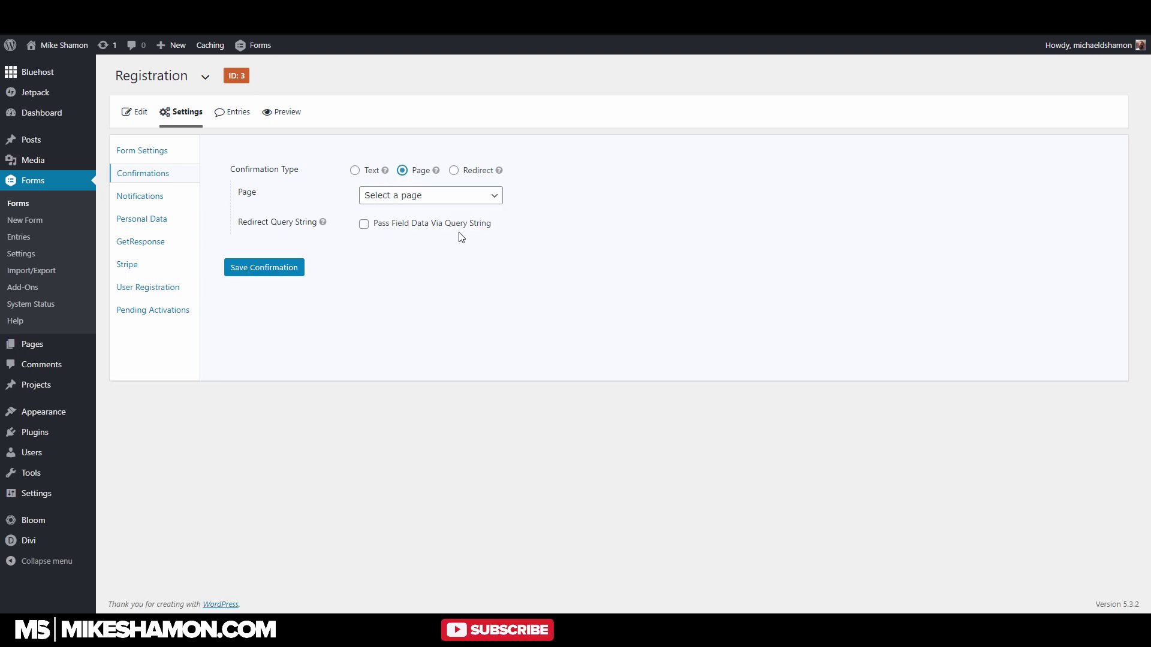
{"action": "left_click", "coordinate": [437, 197]}
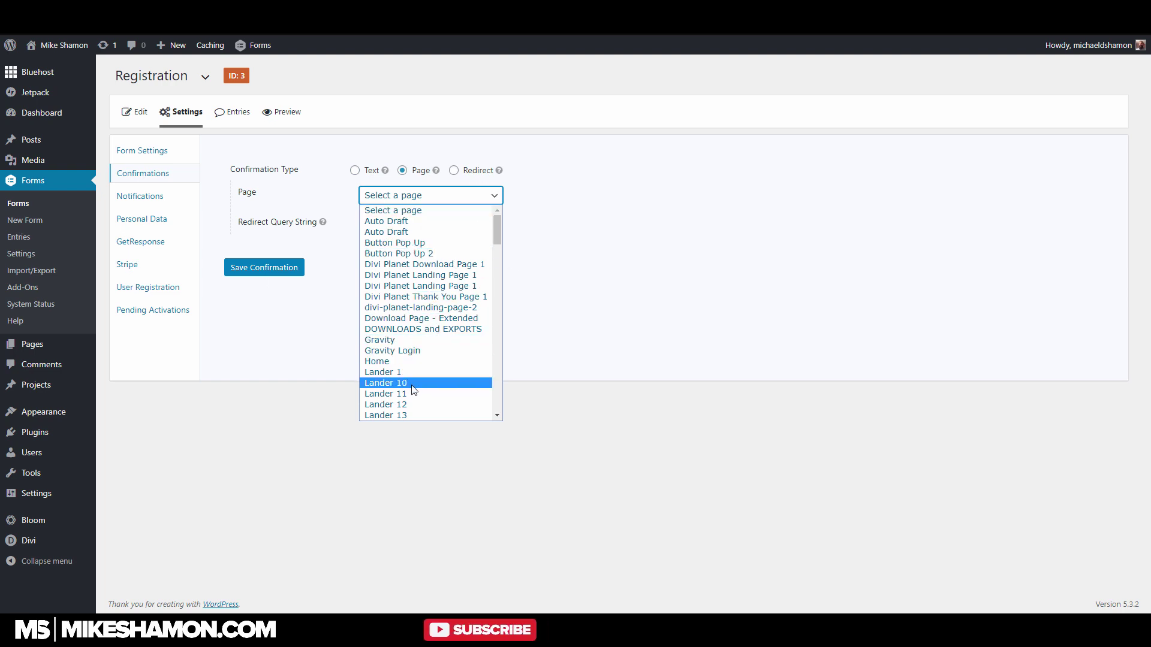
{"action": "left_click", "coordinate": [547, 244]}
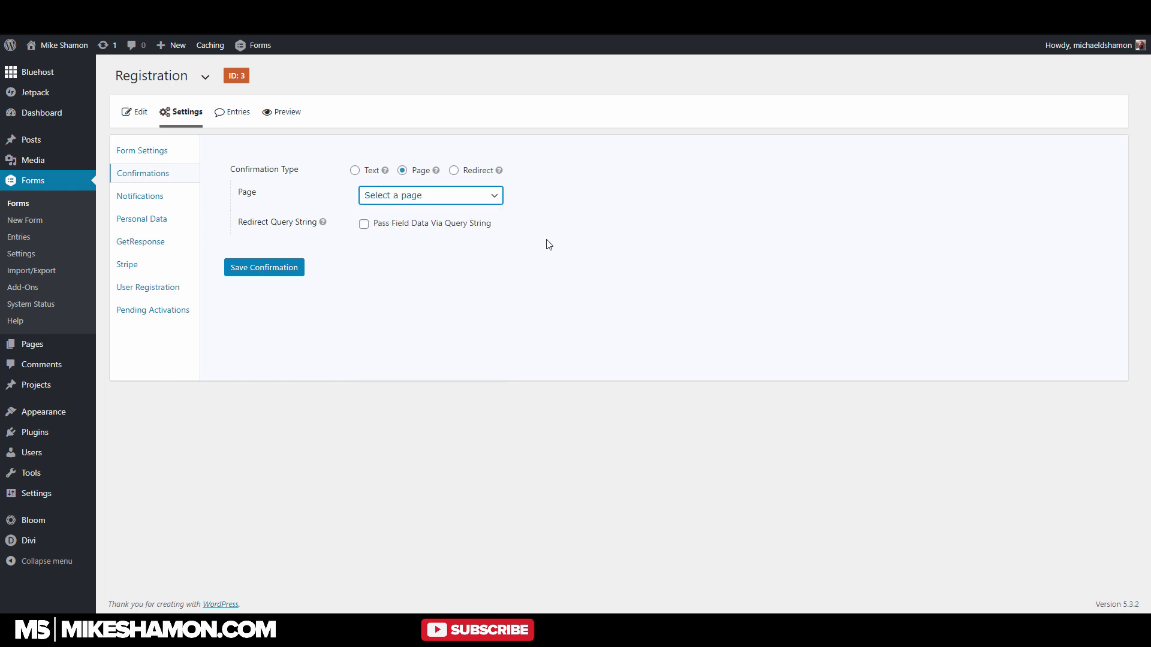
{"action": "left_click", "coordinate": [453, 170]}
{"action": "left_click", "coordinate": [421, 200]}
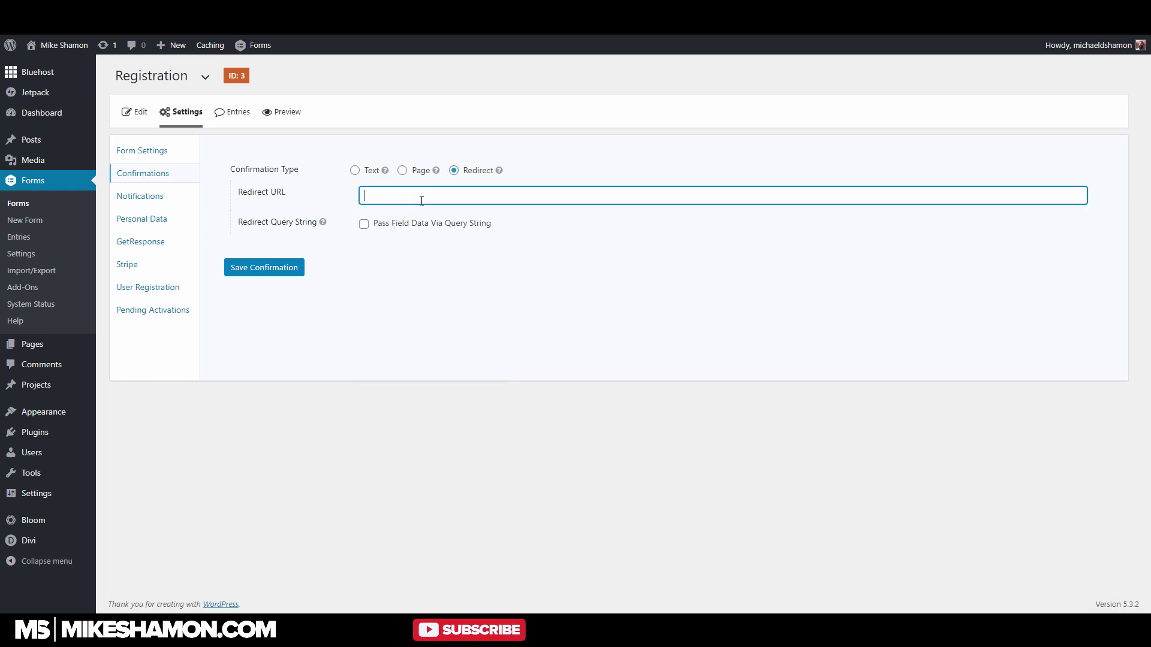
{"action": "type", "text": "#"}
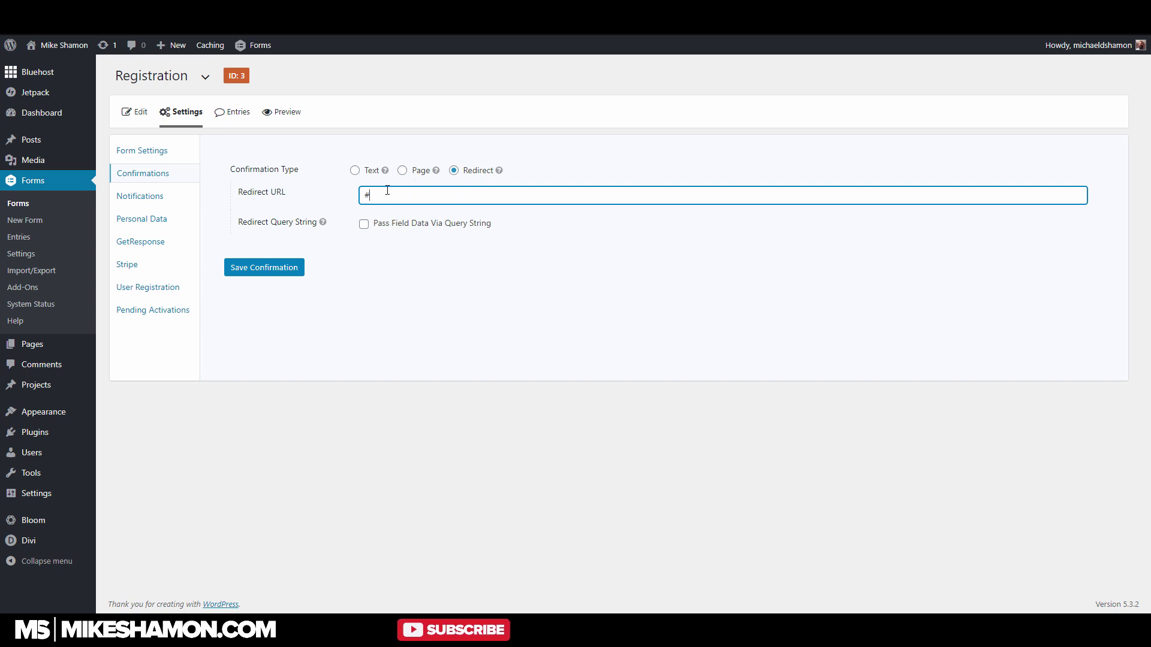
{"action": "left_click_drag", "start_coordinate": [386, 193], "coordinate": [293, 200]}
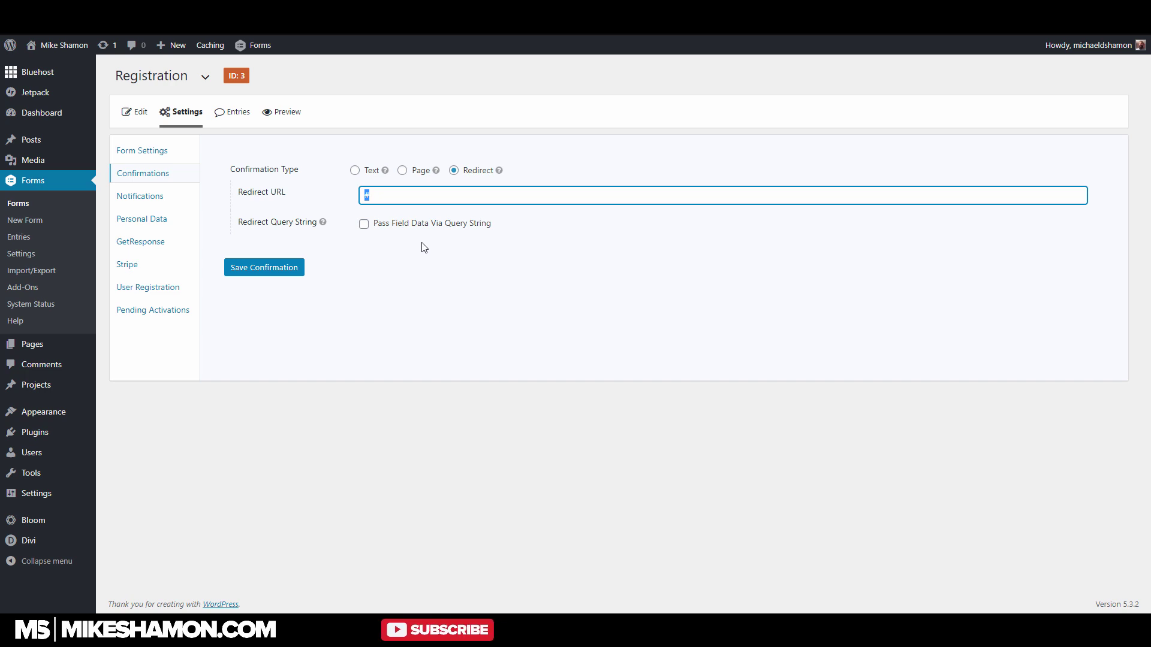
{"action": "left_click", "coordinate": [157, 243]}
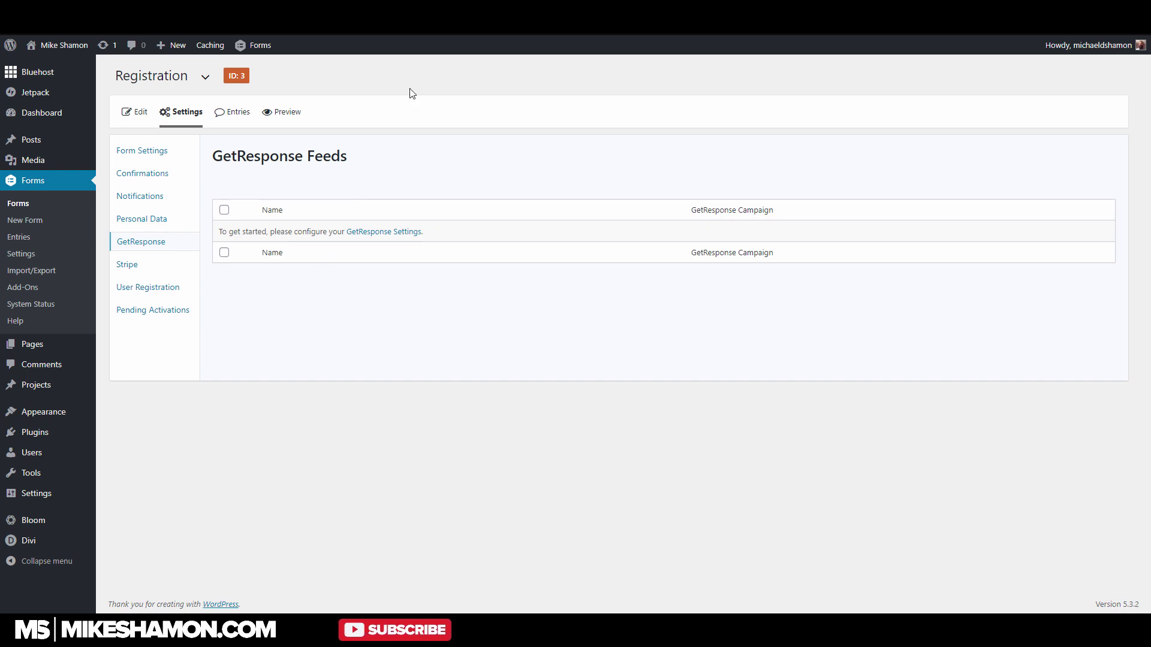
Step: Open the test user's activation email in Roundcube and select its activation link
{"action": "key", "text": "ctrl+Tab"}
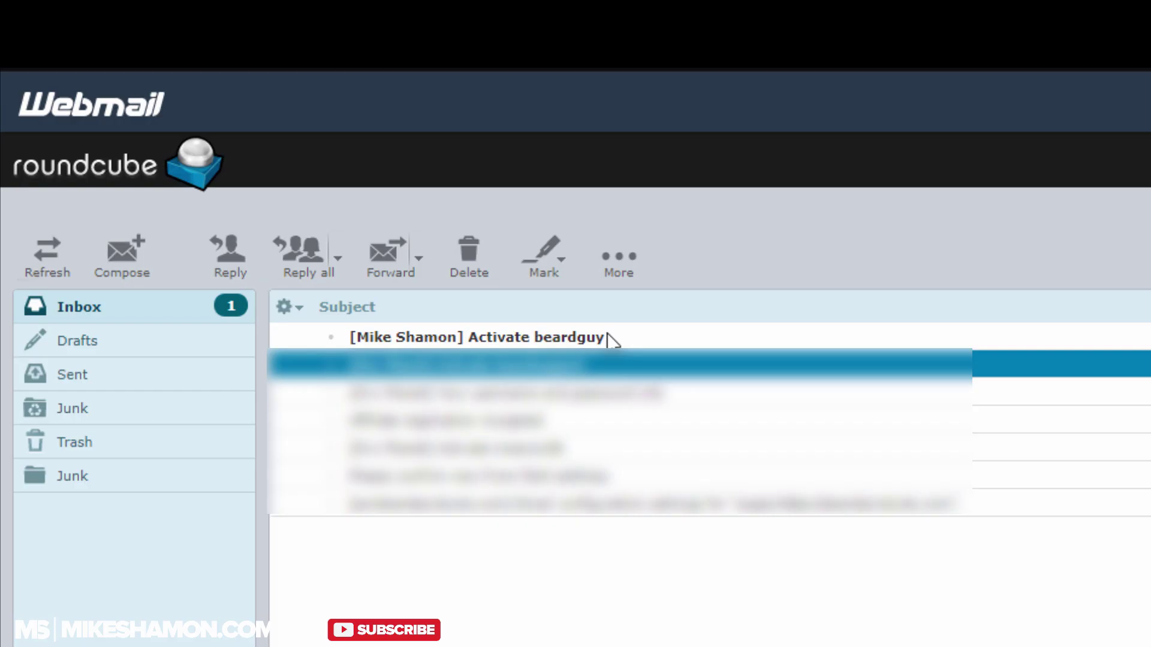
{"action": "left_click", "coordinate": [633, 337]}
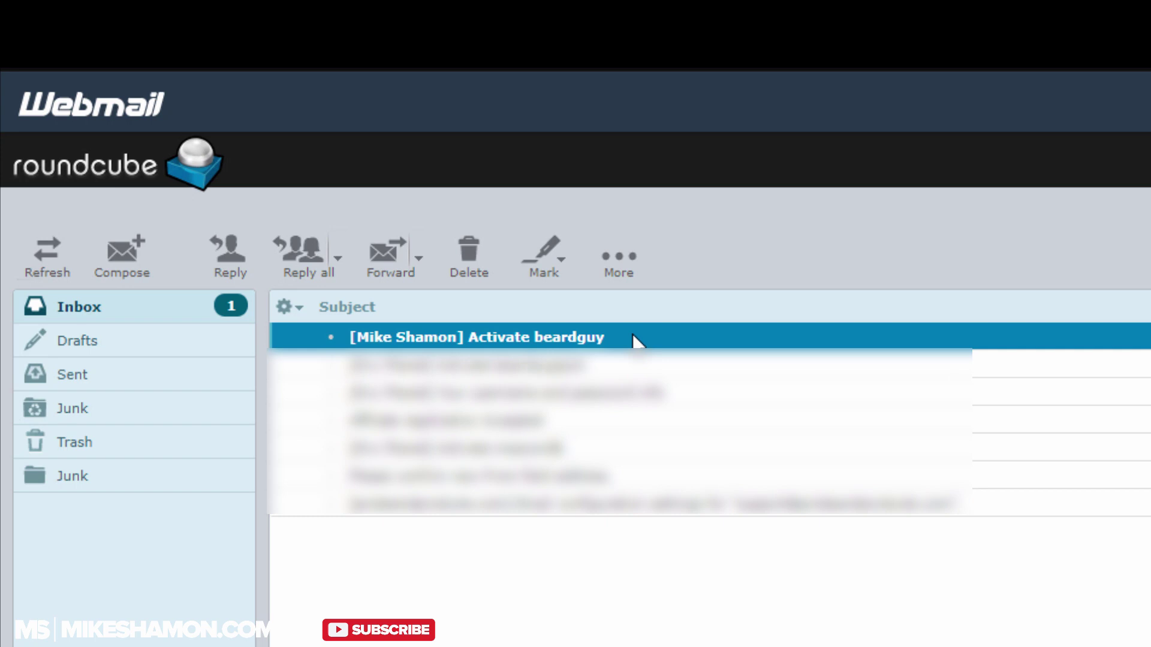
{"action": "double_click", "coordinate": [633, 337]}
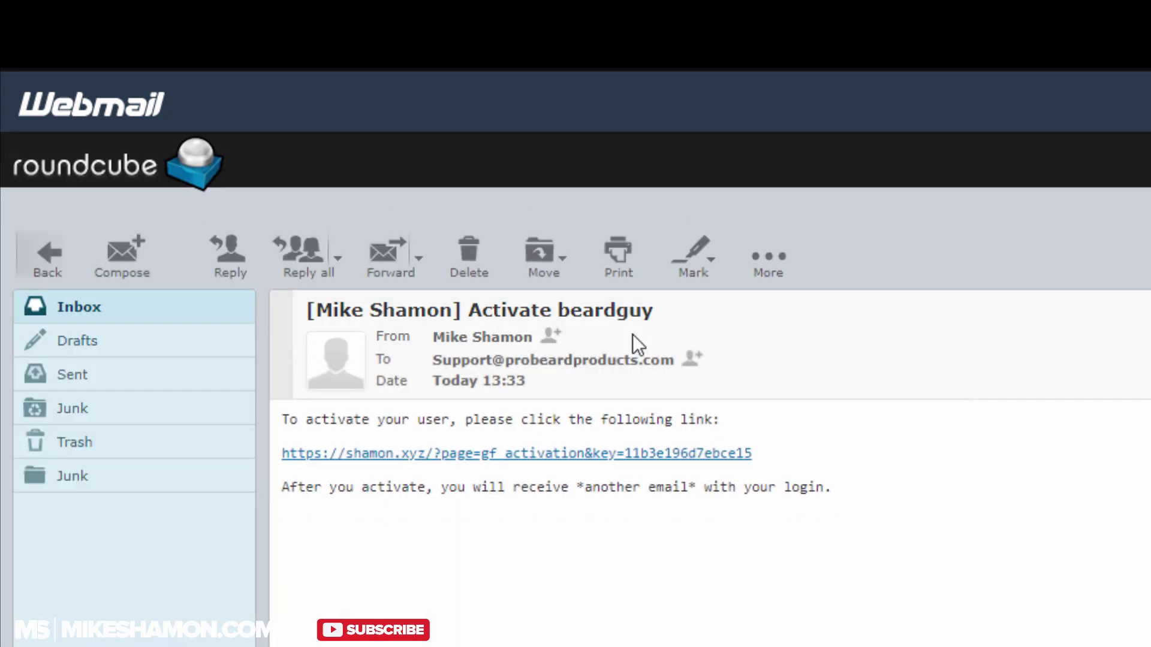
{"action": "left_click_drag", "start_coordinate": [760, 456], "coordinate": [281, 456]}
{"action": "key", "text": "ctrl+c"}
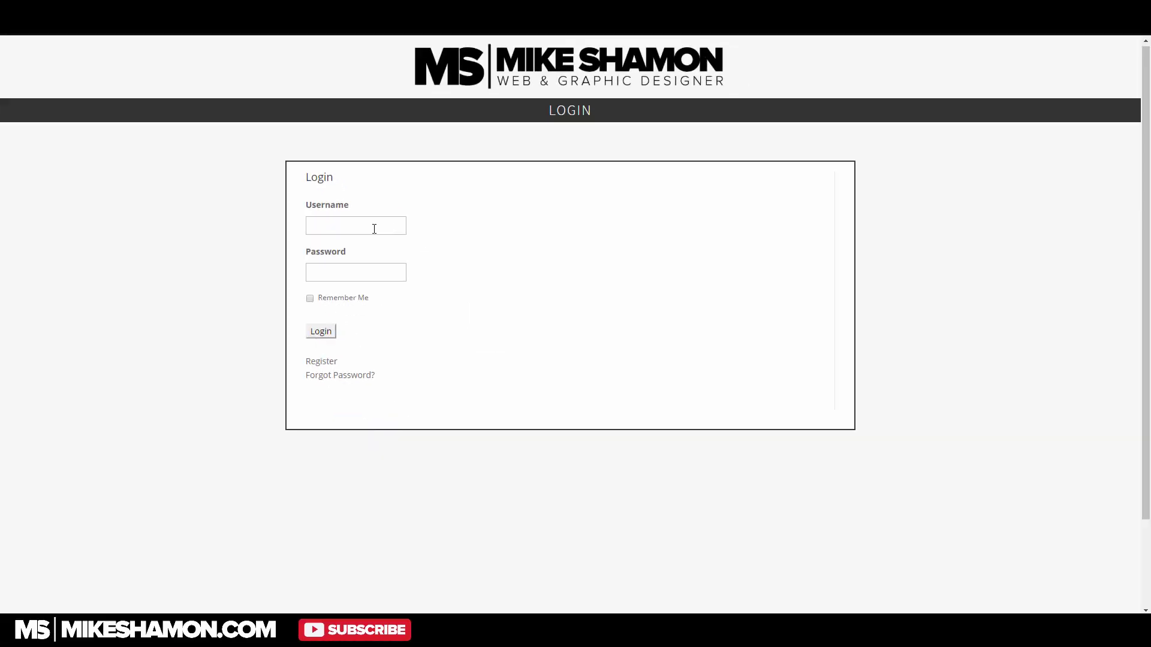
Step: Load the copied activation link in an incognito window to reach the WordPress login page
{"action": "left_click", "coordinate": [374, 229]}
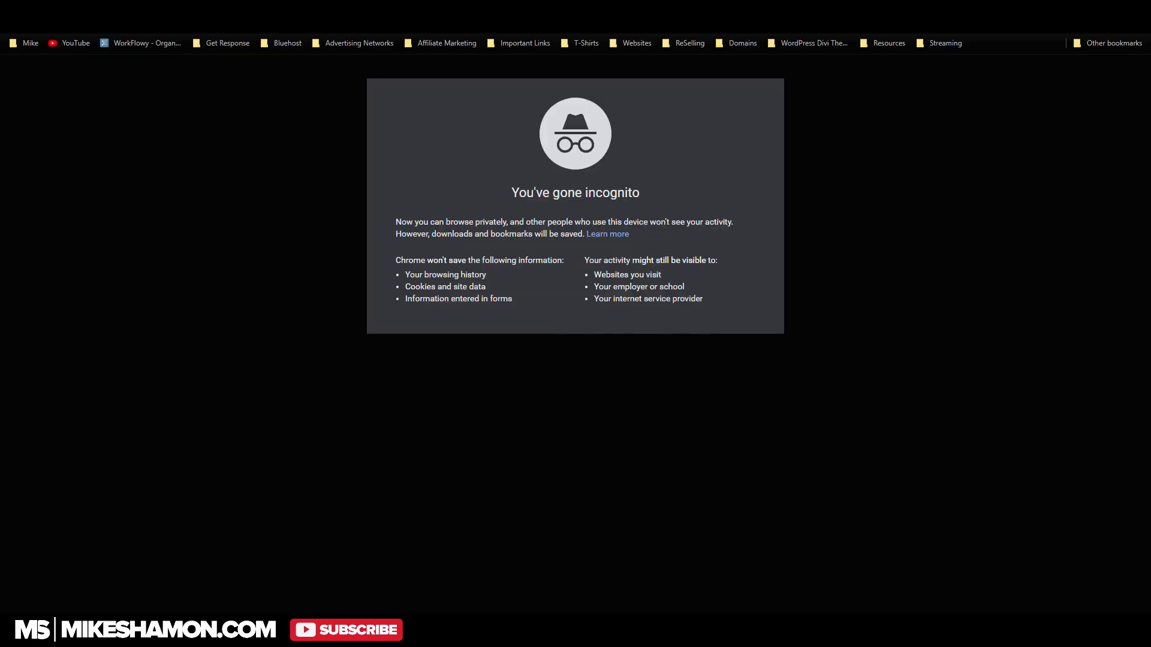
{"action": "key", "text": "ctrl+v"}
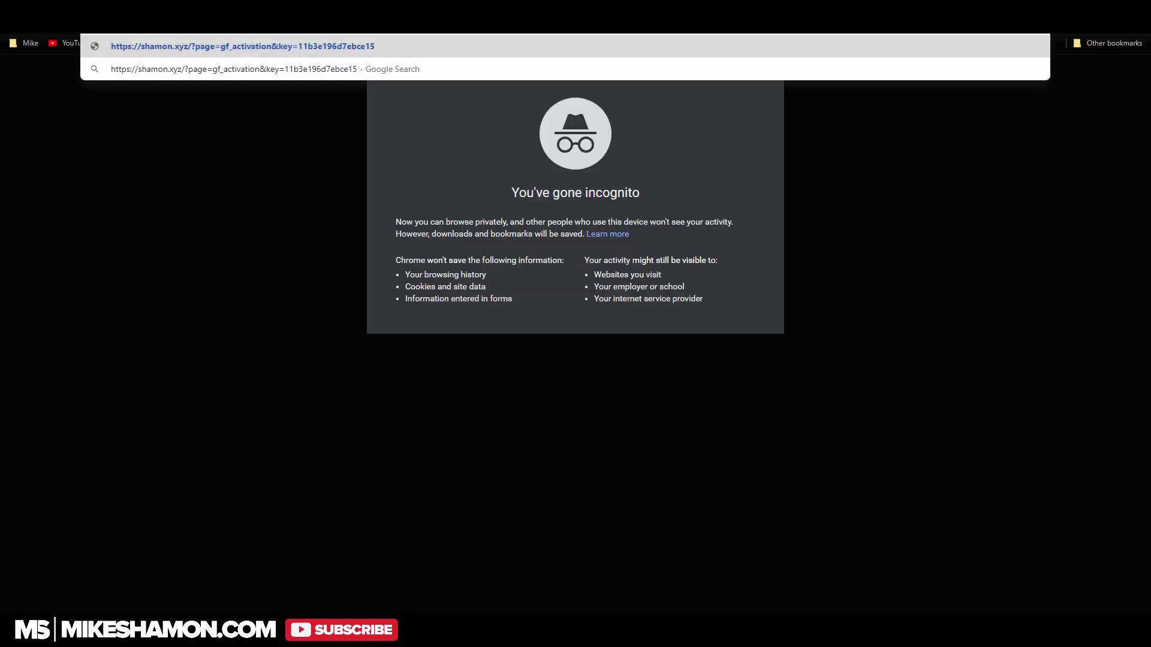
{"action": "key", "text": "Return"}
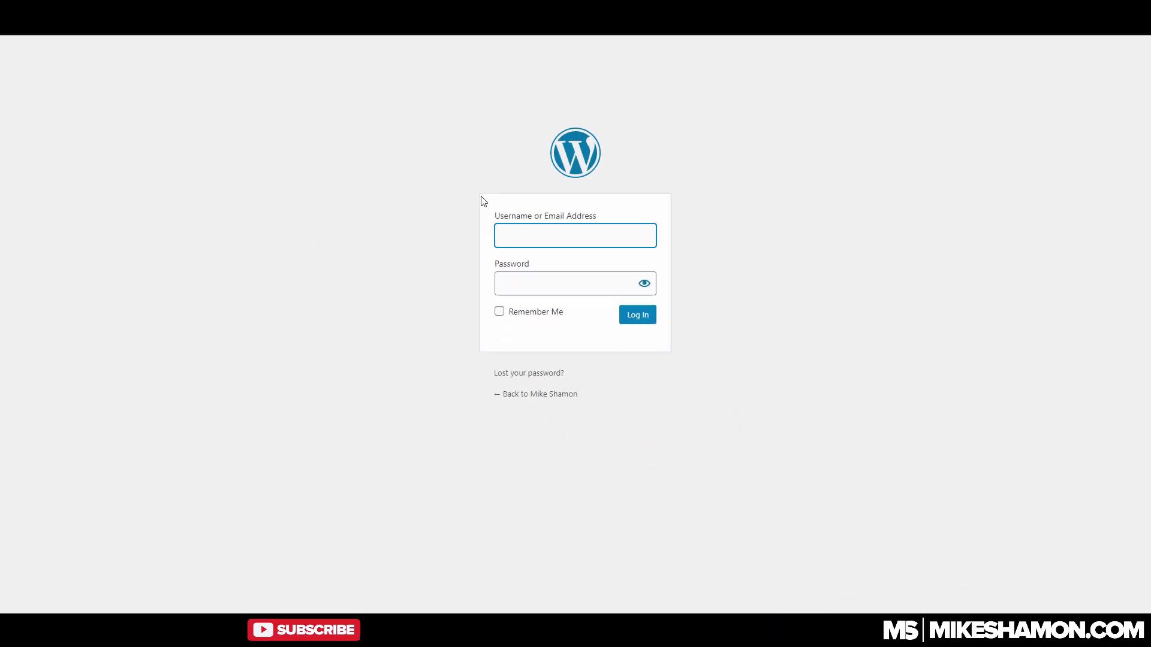
Step: Fill in the test user's username and password on the WordPress login form
{"action": "left_click", "coordinate": [570, 233]}
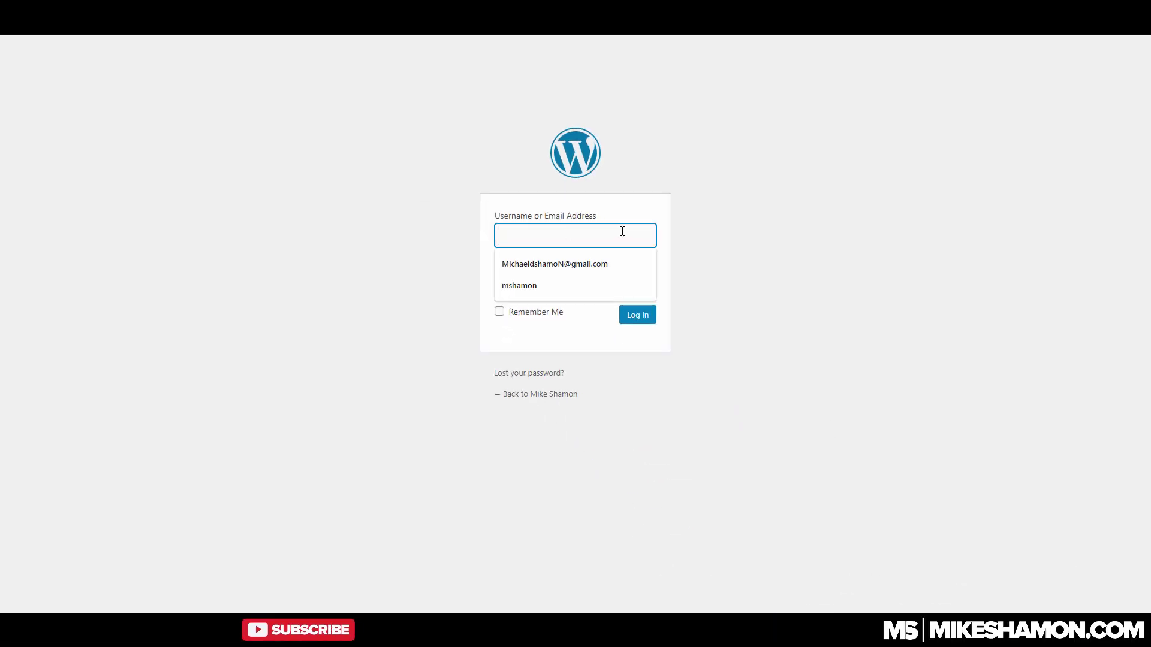
{"action": "type", "text": "bear"}
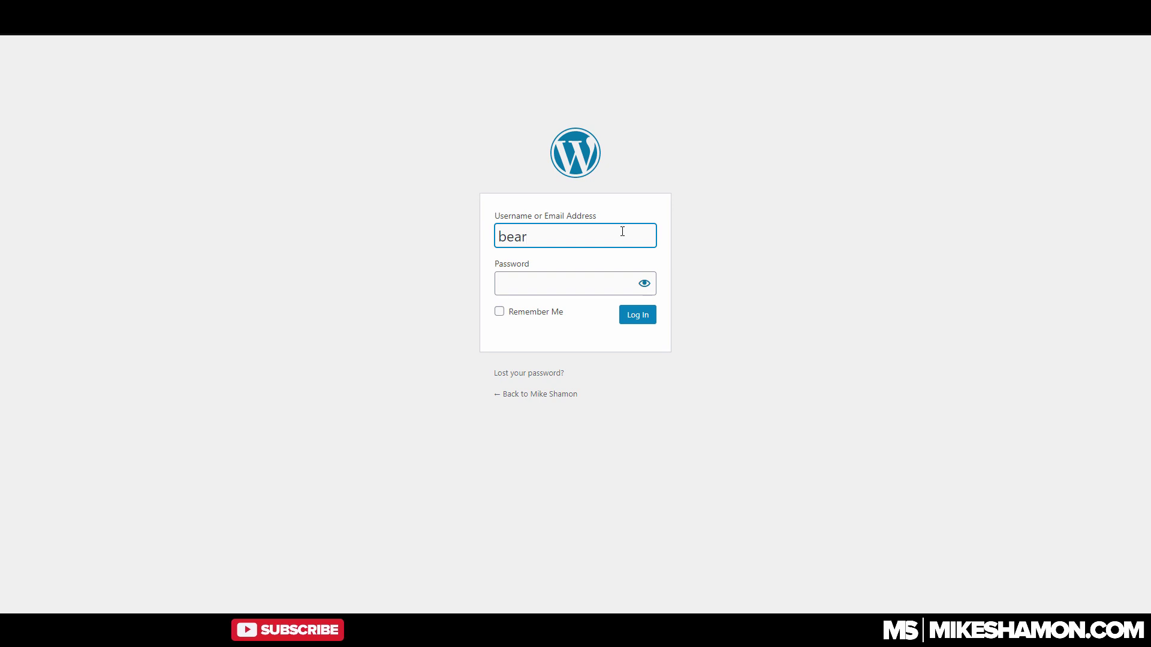
{"action": "type", "text": "guy"}
{"action": "left_click", "coordinate": [575, 274]}
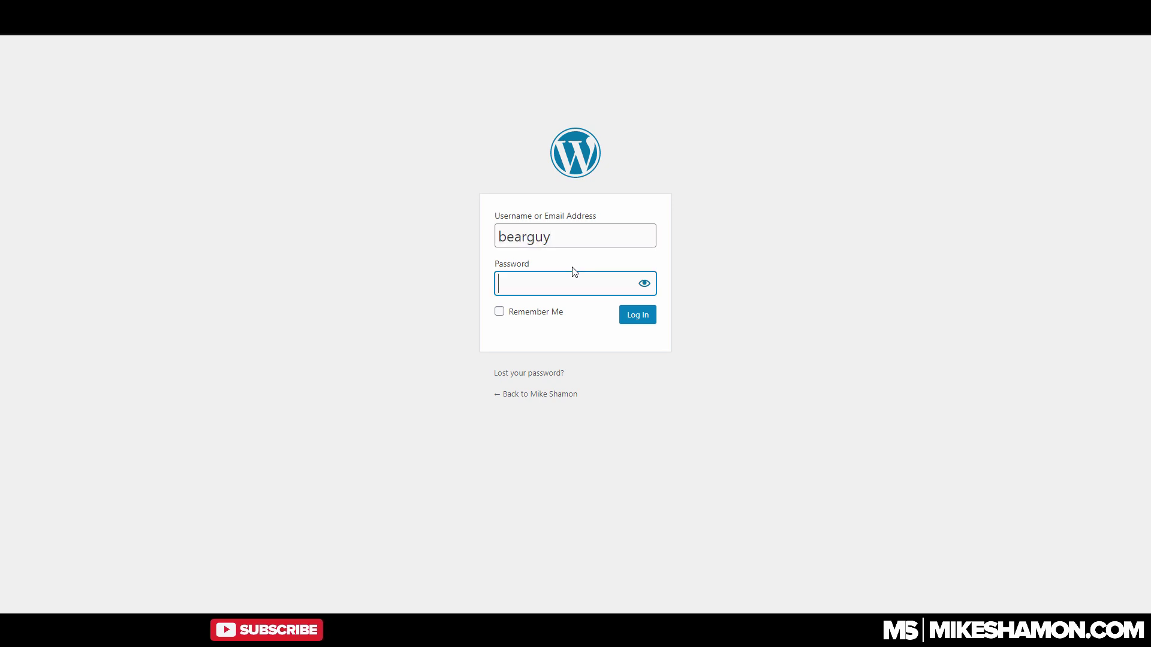
{"action": "type", "text": "••••••••••"}
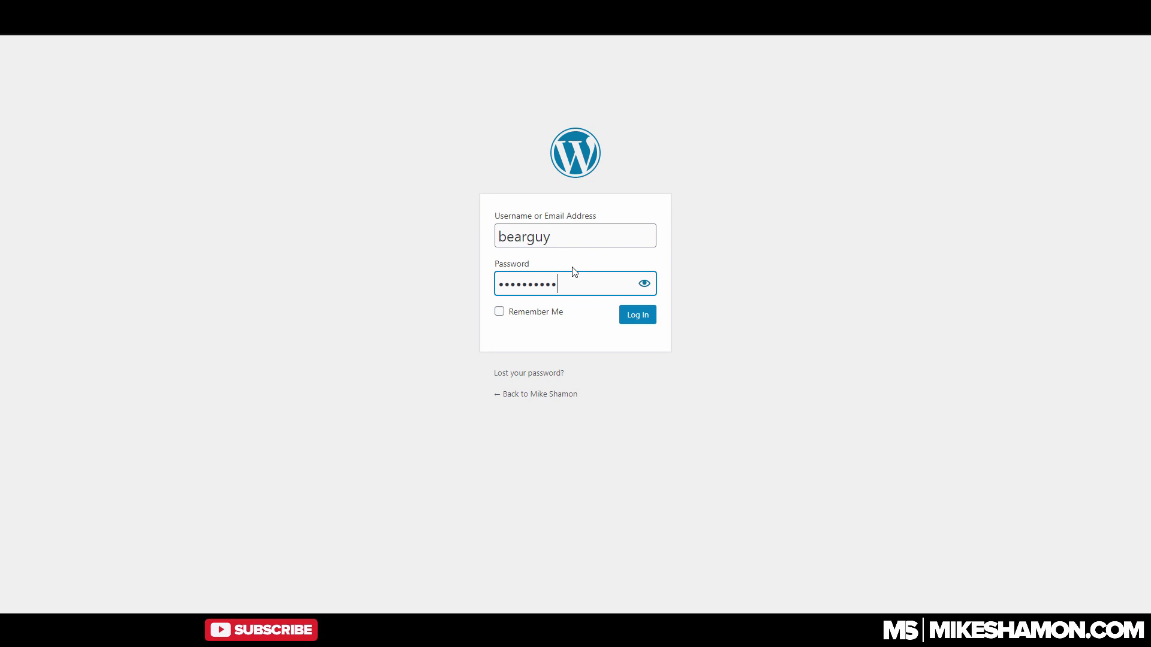
Step: Log in as the test user and look over their Profile page details
{"action": "left_click", "coordinate": [639, 313]}
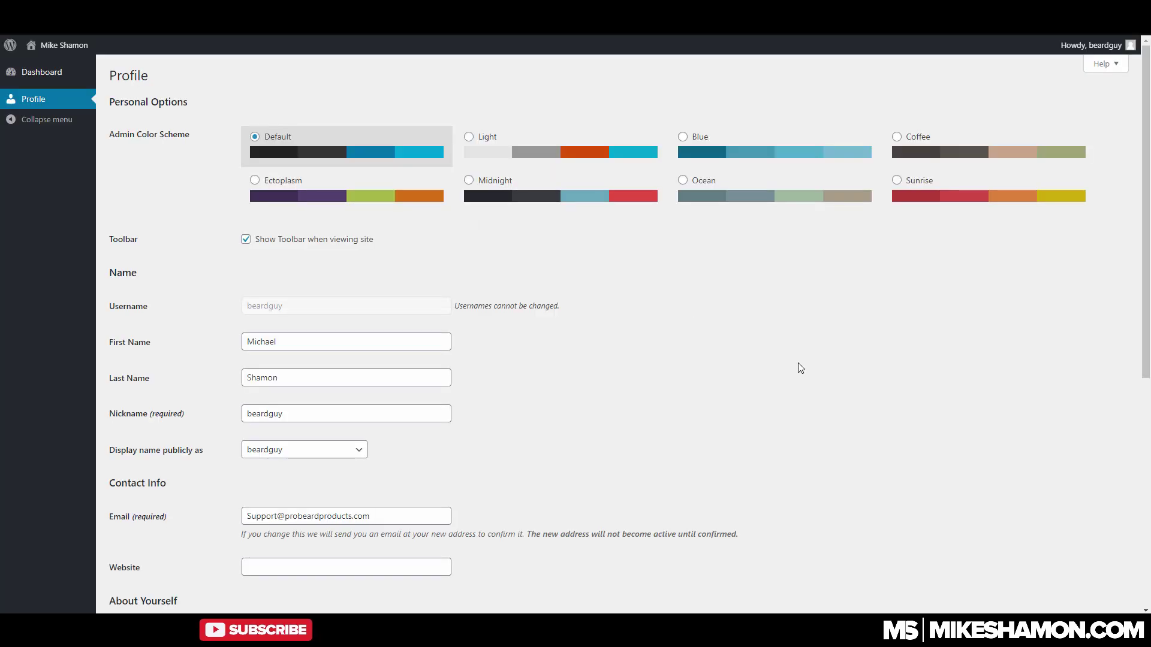
{"action": "scroll", "coordinate": [323, 360], "scroll_direction": "down", "scroll_amount": 5}
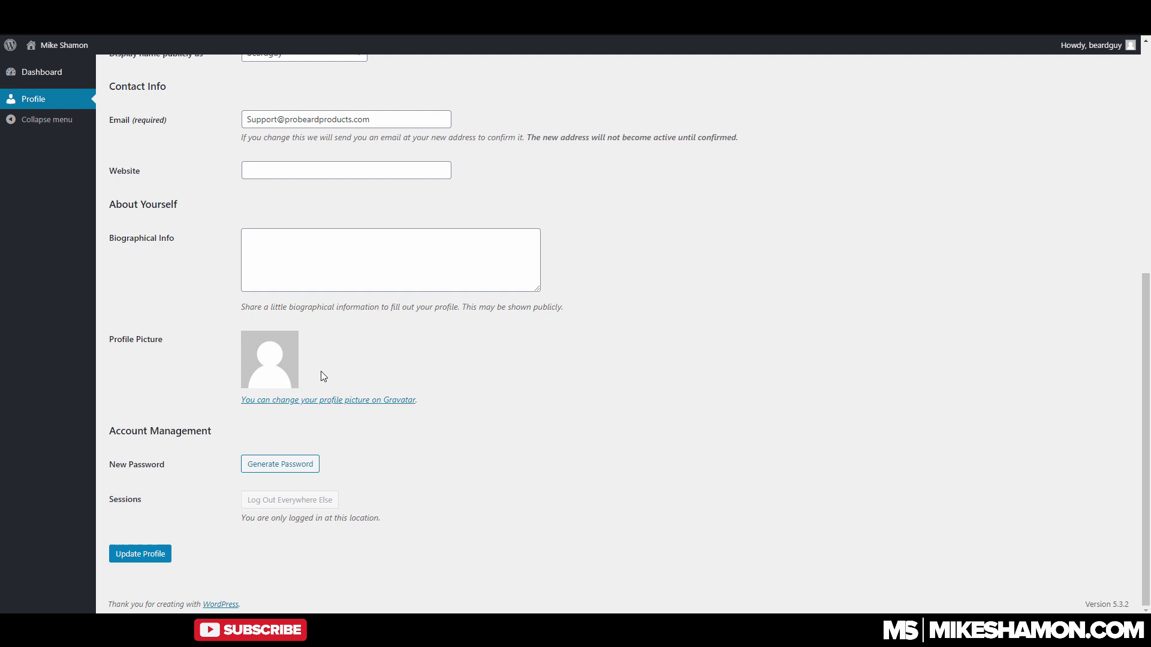
{"action": "scroll", "coordinate": [324, 368], "scroll_direction": "up", "scroll_amount": 6}
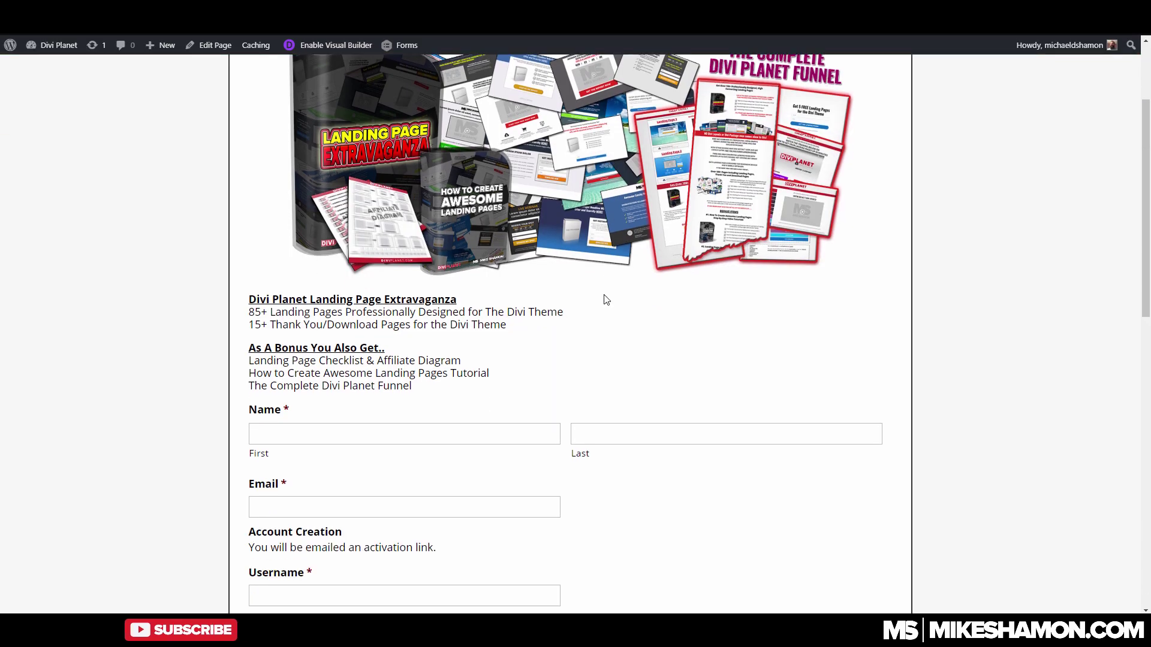
Step: Inspect the checkout form's First name field and Account Creation text
{"action": "left_click", "coordinate": [474, 283]}
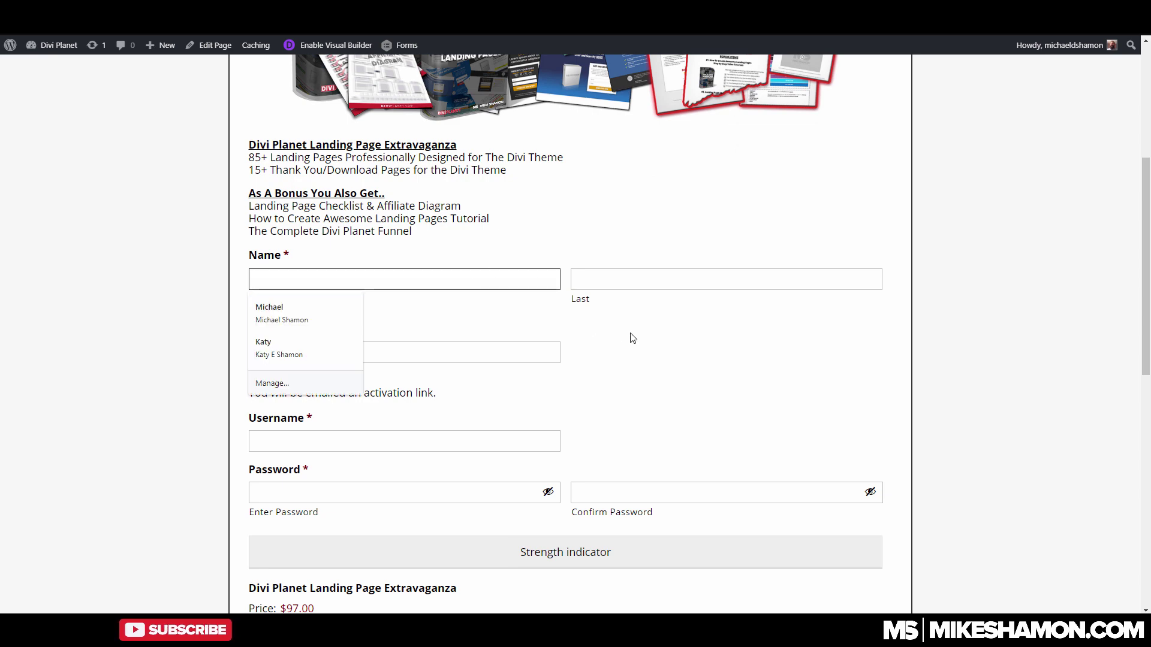
{"action": "left_click", "coordinate": [634, 339]}
Step: Scroll through the form and credit card section, arriving at My Account's activation notice
{"action": "scroll", "coordinate": [553, 375], "scroll_direction": "down", "scroll_amount": 2}
{"action": "left_click_drag", "start_coordinate": [444, 294], "coordinate": [246, 283]}
{"action": "left_click", "coordinate": [446, 298]}
{"action": "scroll", "coordinate": [560, 321], "scroll_direction": "down", "scroll_amount": 5}
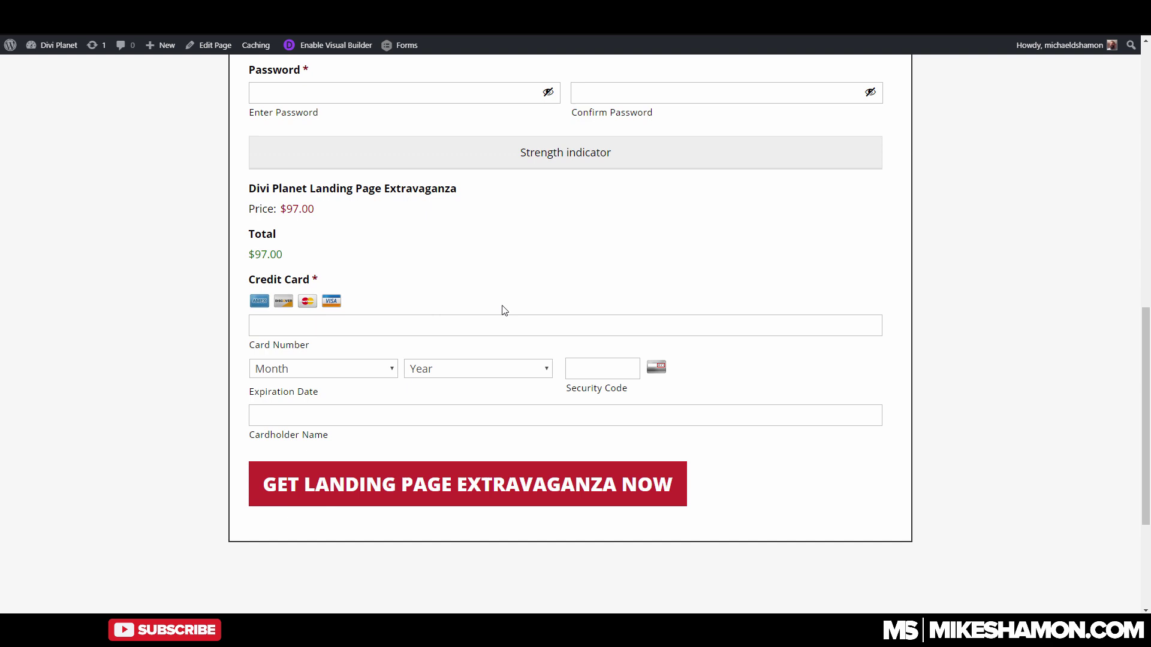
{"action": "scroll", "coordinate": [941, 453], "scroll_direction": "up", "scroll_amount": 3}
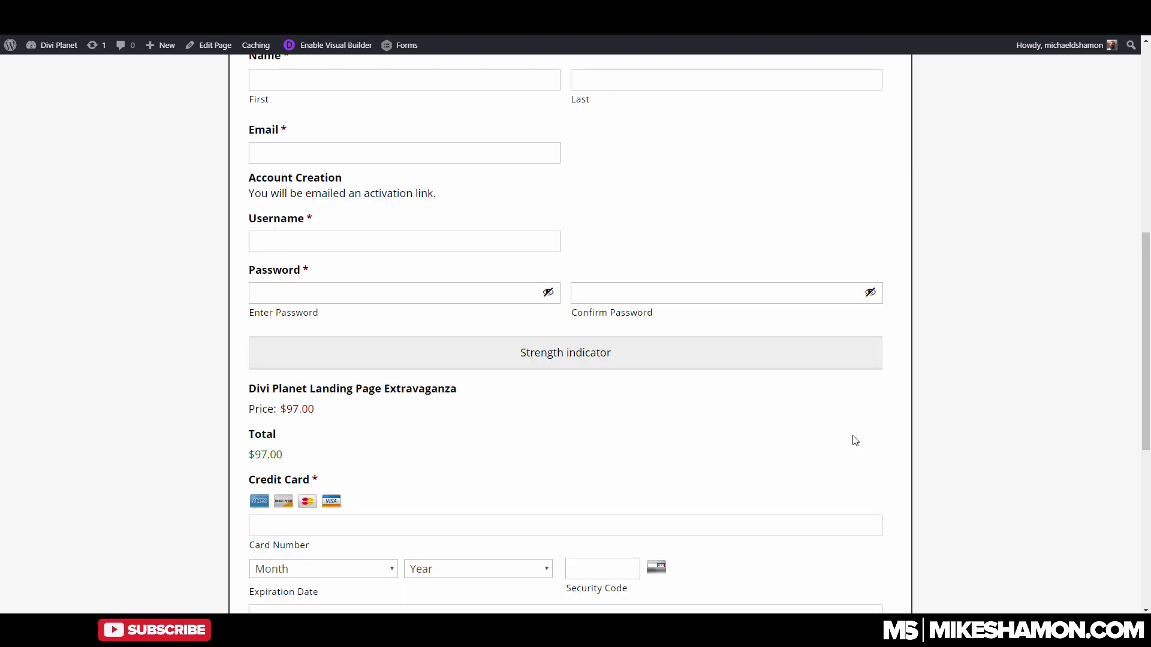
{"action": "scroll", "coordinate": [840, 439], "scroll_direction": "down", "scroll_amount": 5}
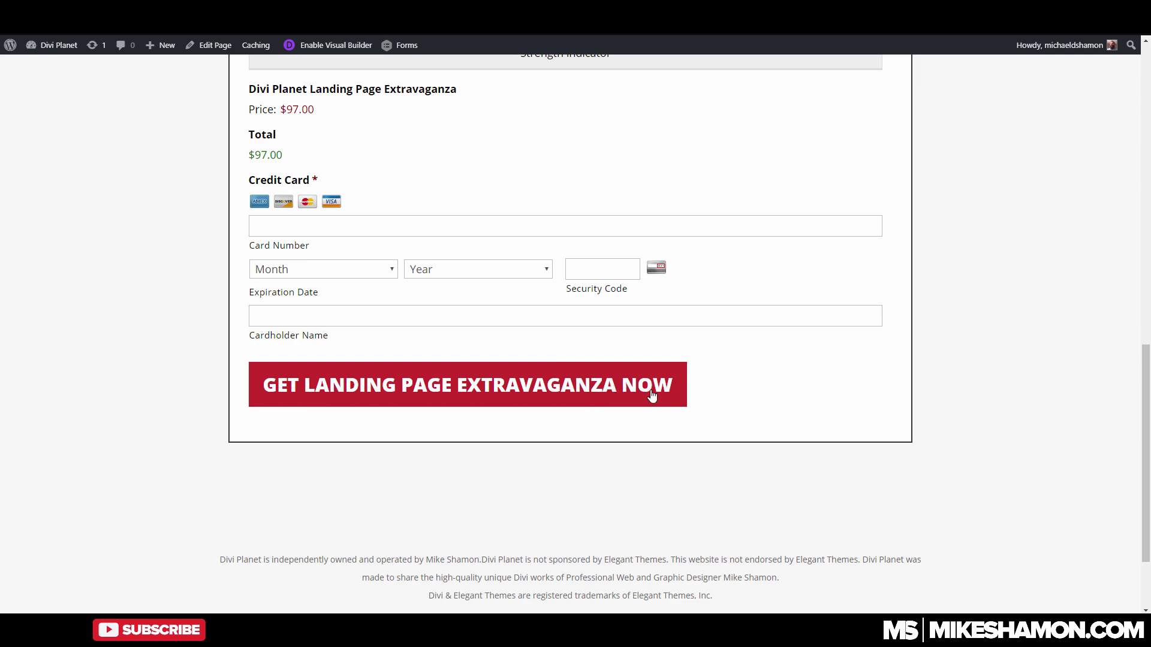
{"action": "scroll", "coordinate": [771, 447], "scroll_direction": "up", "scroll_amount": 1}
{"action": "scroll", "coordinate": [770, 446], "scroll_direction": "up", "scroll_amount": 6}
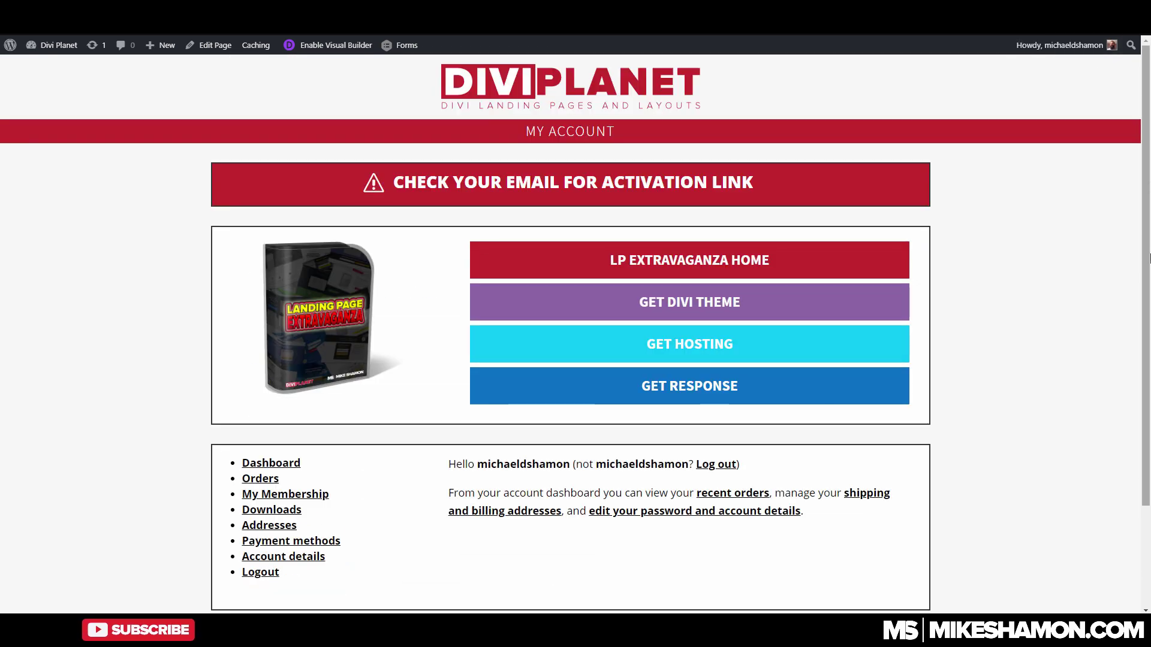
Step: Review the My Account page and highlight the 'Check your email for activation link' notice
{"action": "scroll", "coordinate": [744, 270], "scroll_direction": "down", "scroll_amount": 1}
{"action": "scroll", "coordinate": [660, 239], "scroll_direction": "up", "scroll_amount": 1}
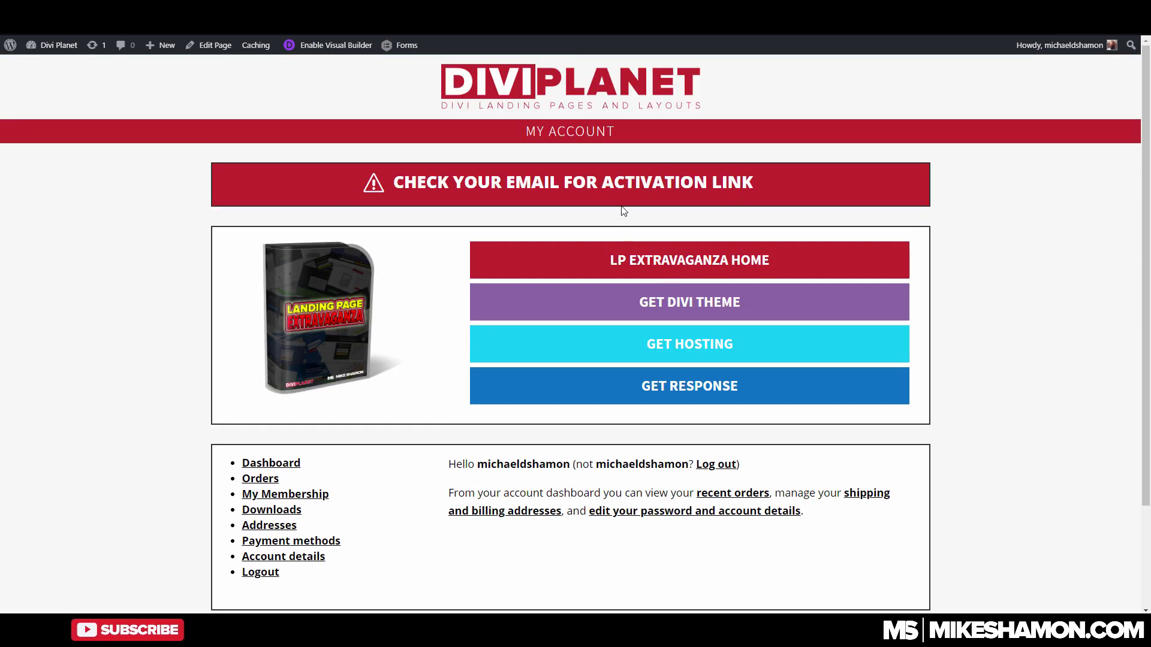
{"action": "scroll", "coordinate": [474, 280], "scroll_direction": "down", "scroll_amount": 2}
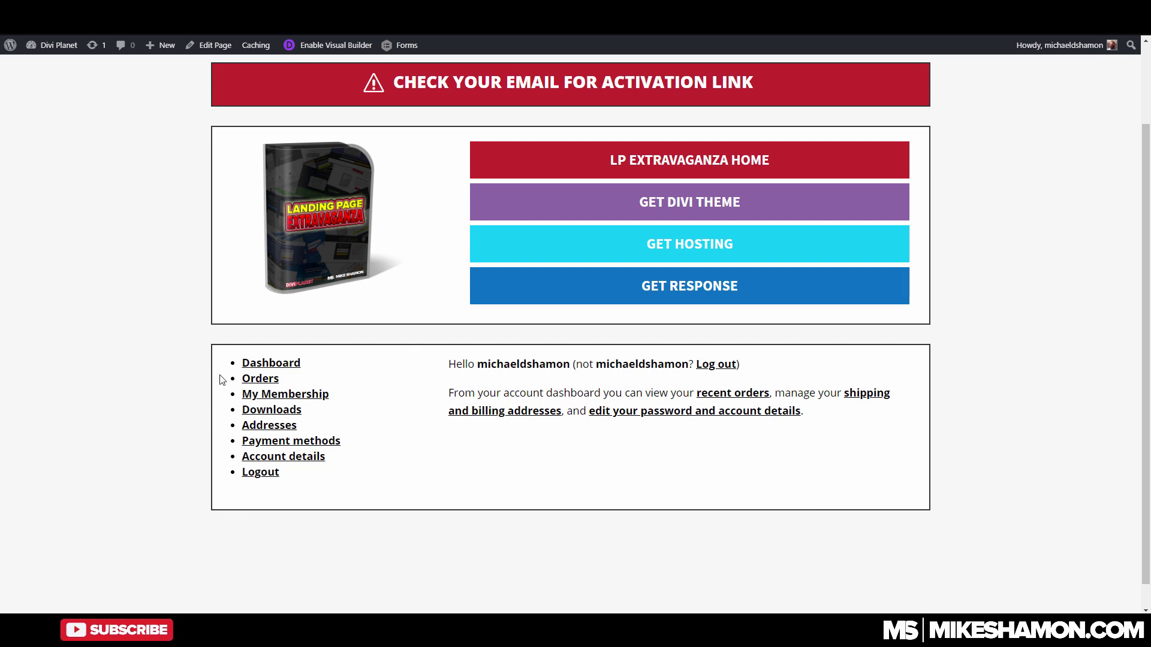
{"action": "scroll", "coordinate": [403, 496], "scroll_direction": "up", "scroll_amount": 2}
{"action": "scroll", "coordinate": [423, 339], "scroll_direction": "down", "scroll_amount": 2}
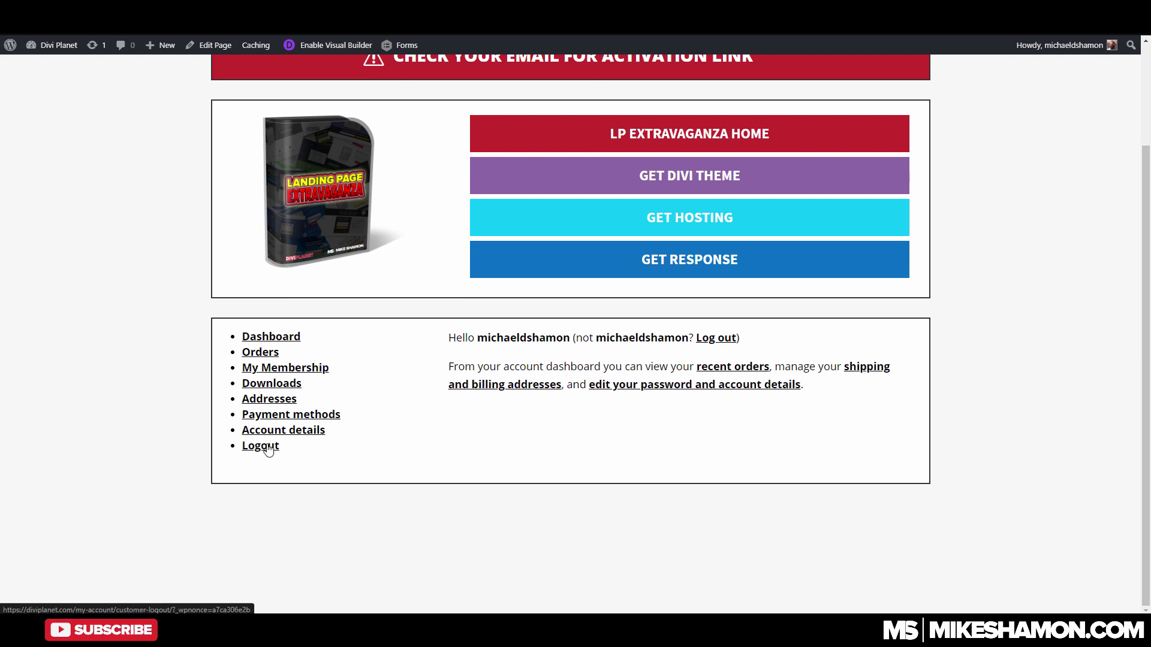
{"action": "scroll", "coordinate": [342, 545], "scroll_direction": "up", "scroll_amount": 2}
{"action": "left_click_drag", "start_coordinate": [758, 186], "coordinate": [392, 182]}
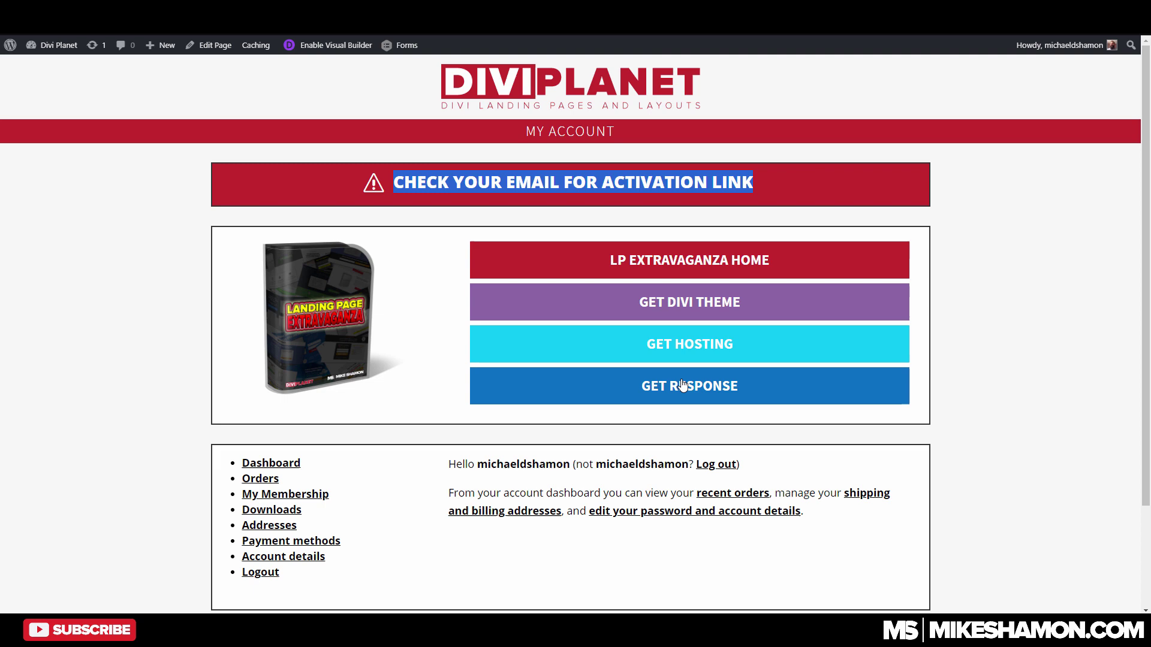
{"action": "scroll", "coordinate": [461, 482], "scroll_direction": "down", "scroll_amount": 2}
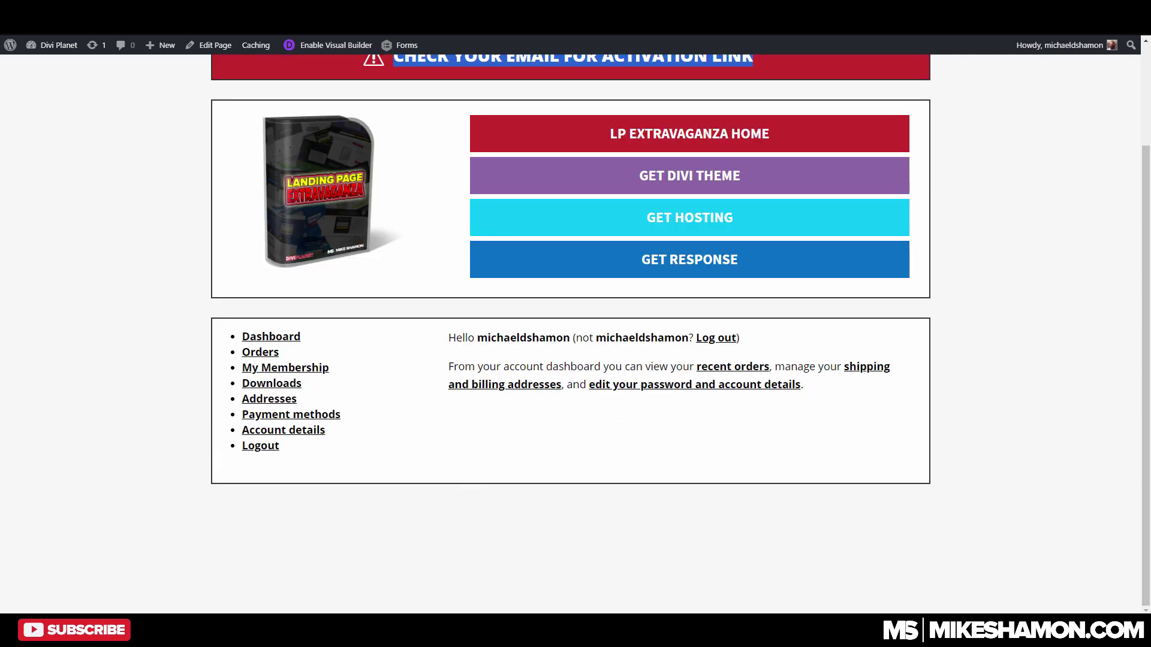
Step: Go back to the registration form's Email field, then forward to My Account
{"action": "key", "text": "alt+Left"}
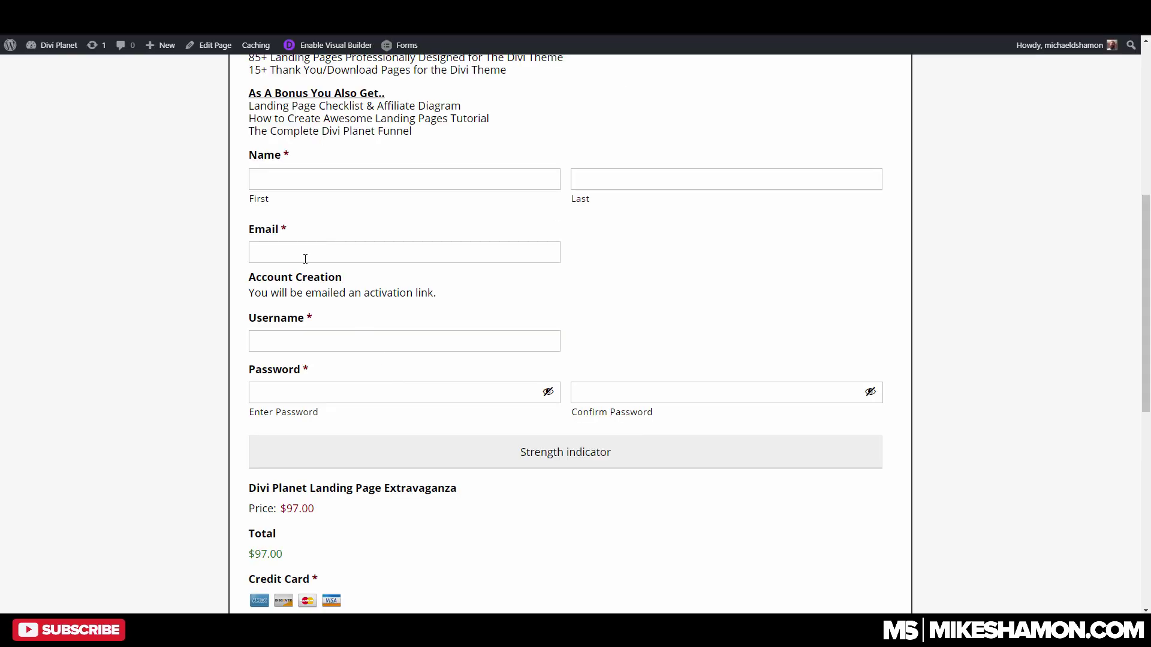
{"action": "left_click", "coordinate": [304, 254]}
{"action": "left_click", "coordinate": [640, 296]}
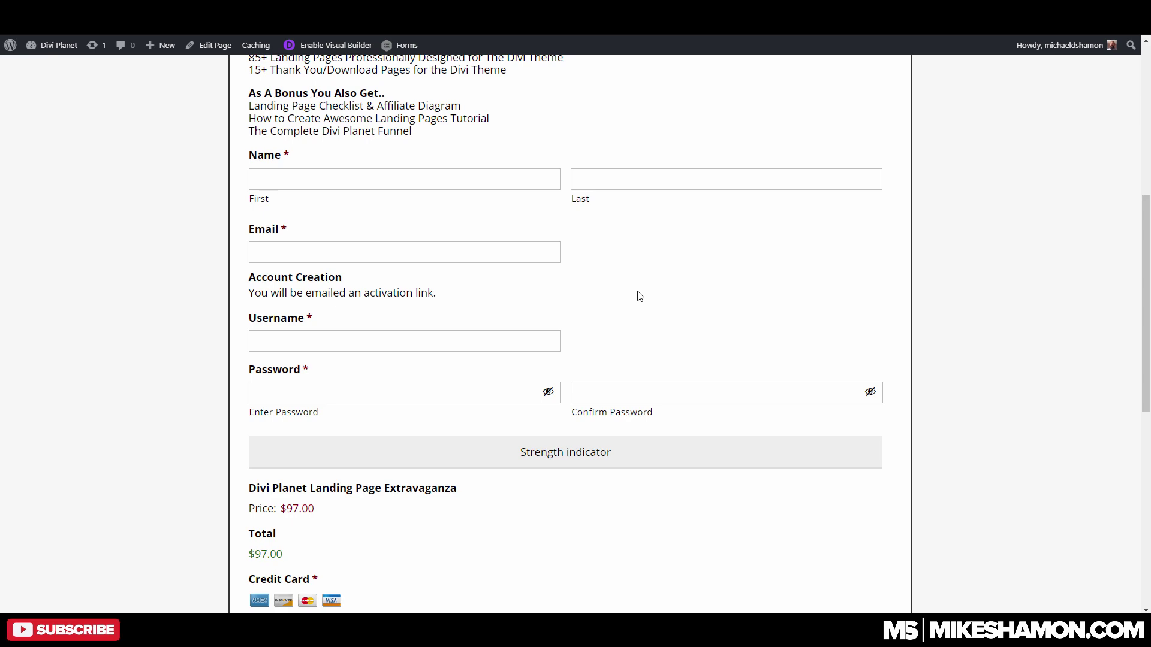
{"action": "key", "text": "alt+Right"}
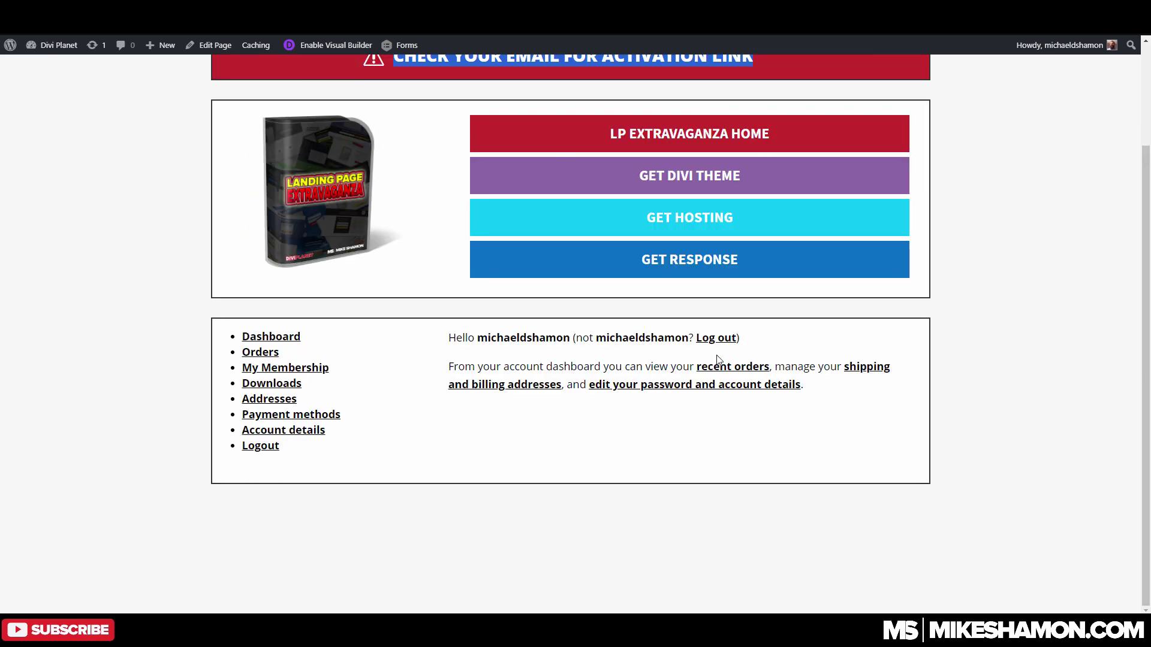
Step: Open the Landing Page Extravaganza page and scroll down to its $97.00 total and credit card fields
{"action": "scroll", "coordinate": [517, 504], "scroll_direction": "up", "scroll_amount": 2}
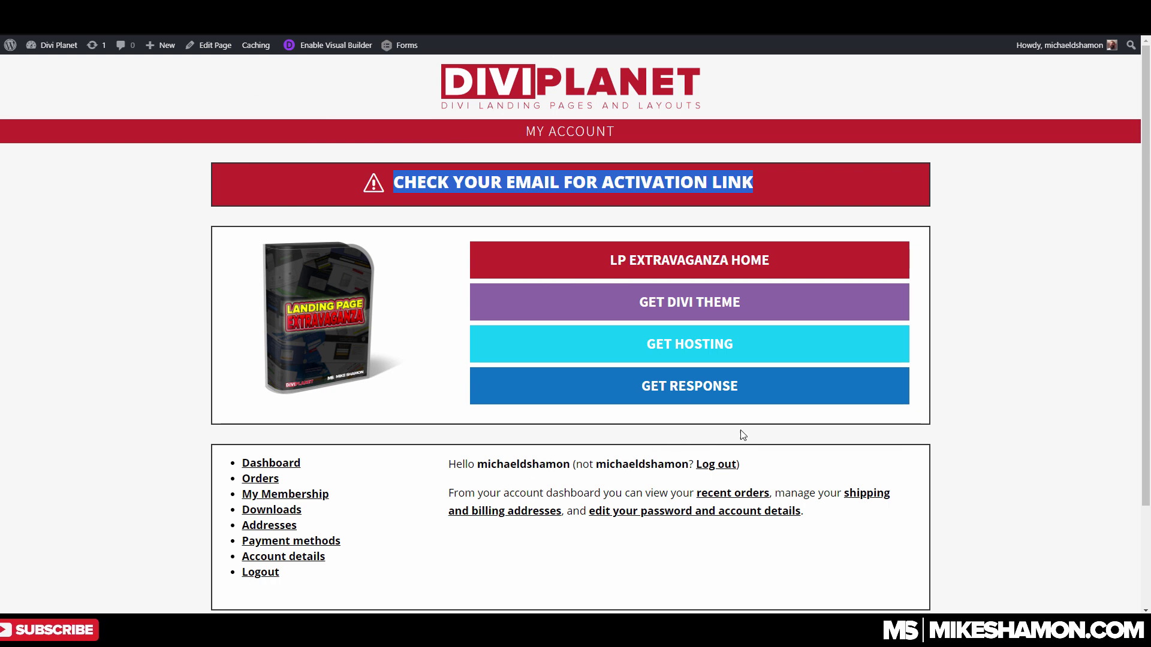
{"action": "scroll", "coordinate": [501, 475], "scroll_direction": "down", "scroll_amount": 1}
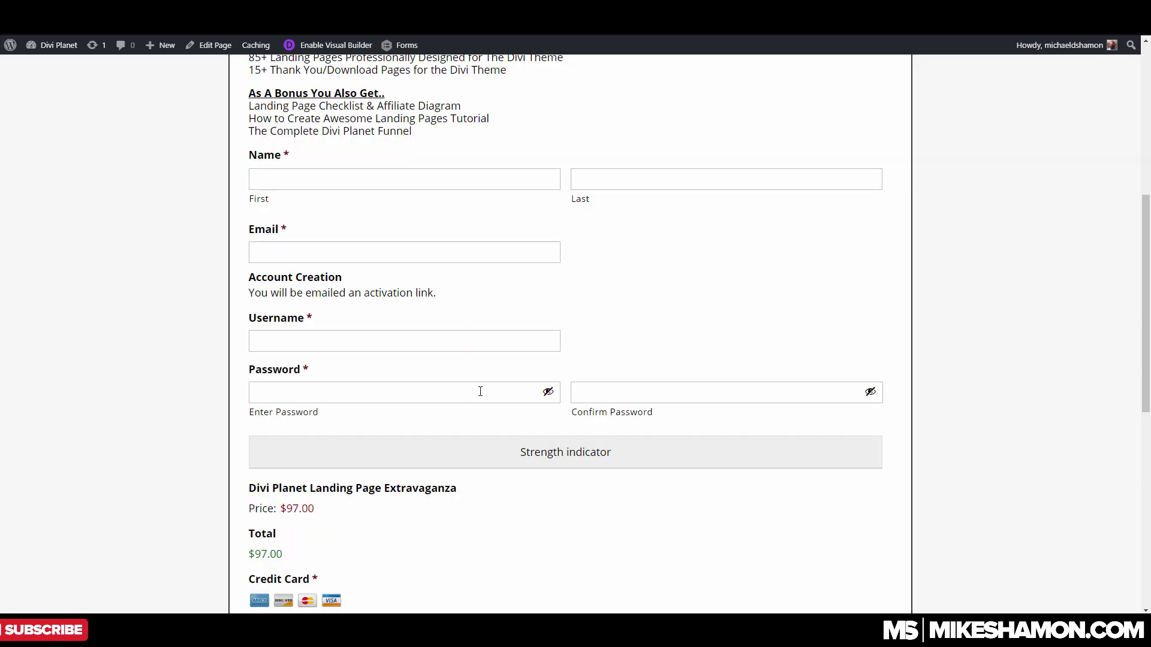
{"action": "scroll", "coordinate": [527, 394], "scroll_direction": "up", "scroll_amount": 5}
{"action": "scroll", "coordinate": [526, 396], "scroll_direction": "down", "scroll_amount": 3}
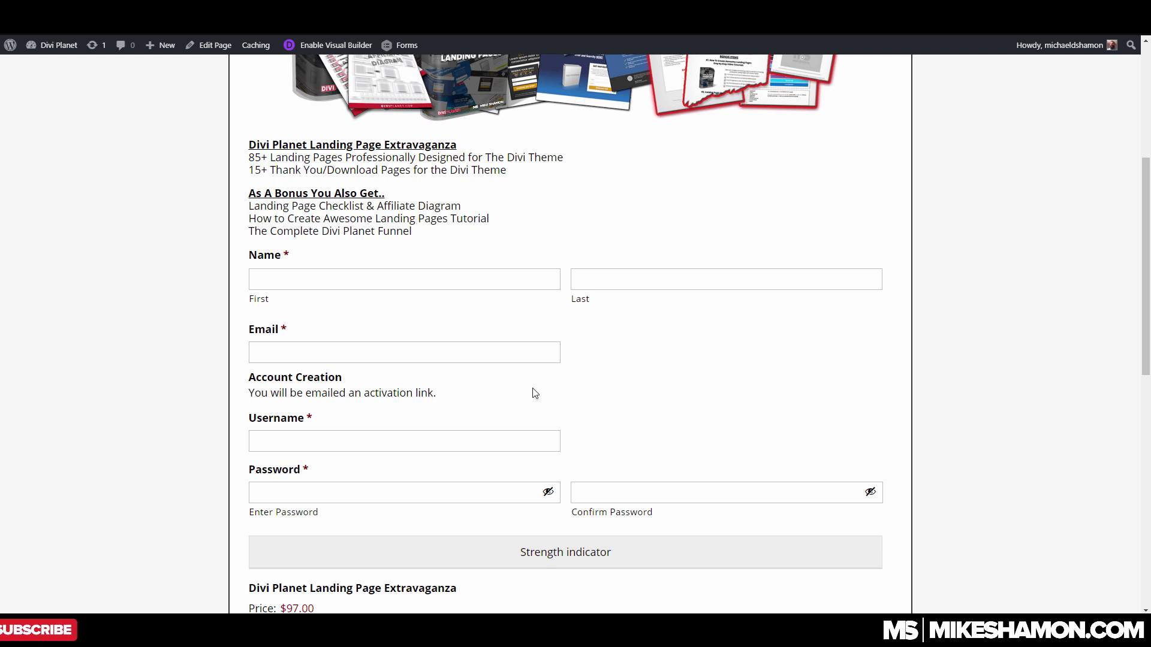
{"action": "scroll", "coordinate": [530, 391], "scroll_direction": "down", "scroll_amount": 2}
{"action": "scroll", "coordinate": [486, 486], "scroll_direction": "down", "scroll_amount": 2}
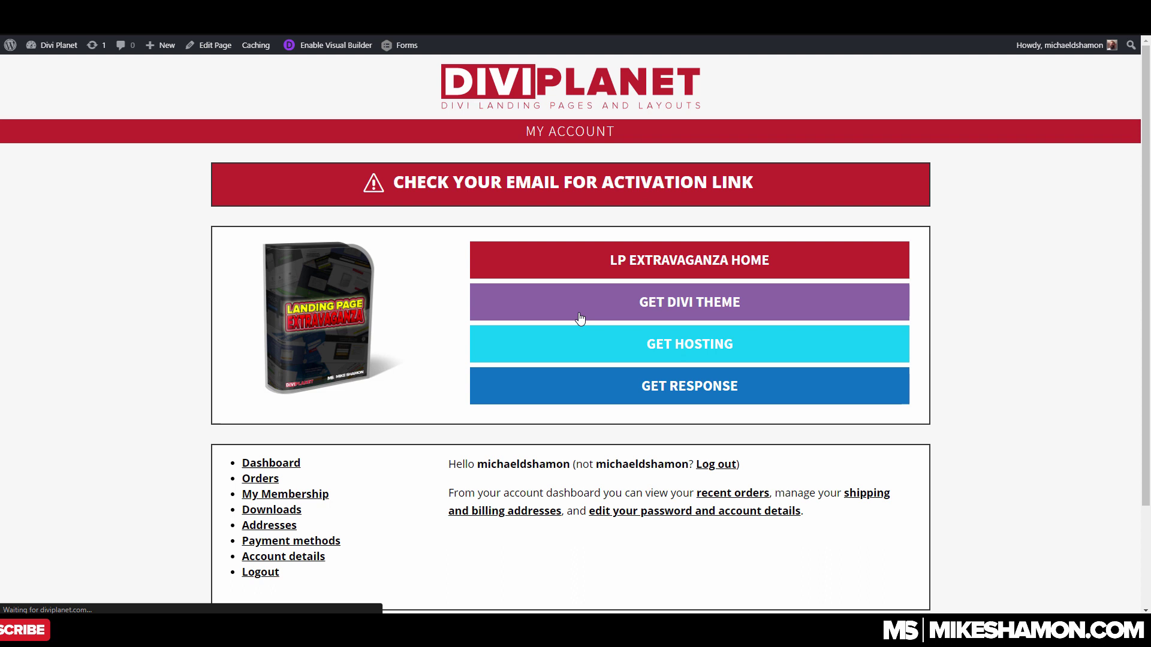
{"action": "left_click", "coordinate": [679, 266]}
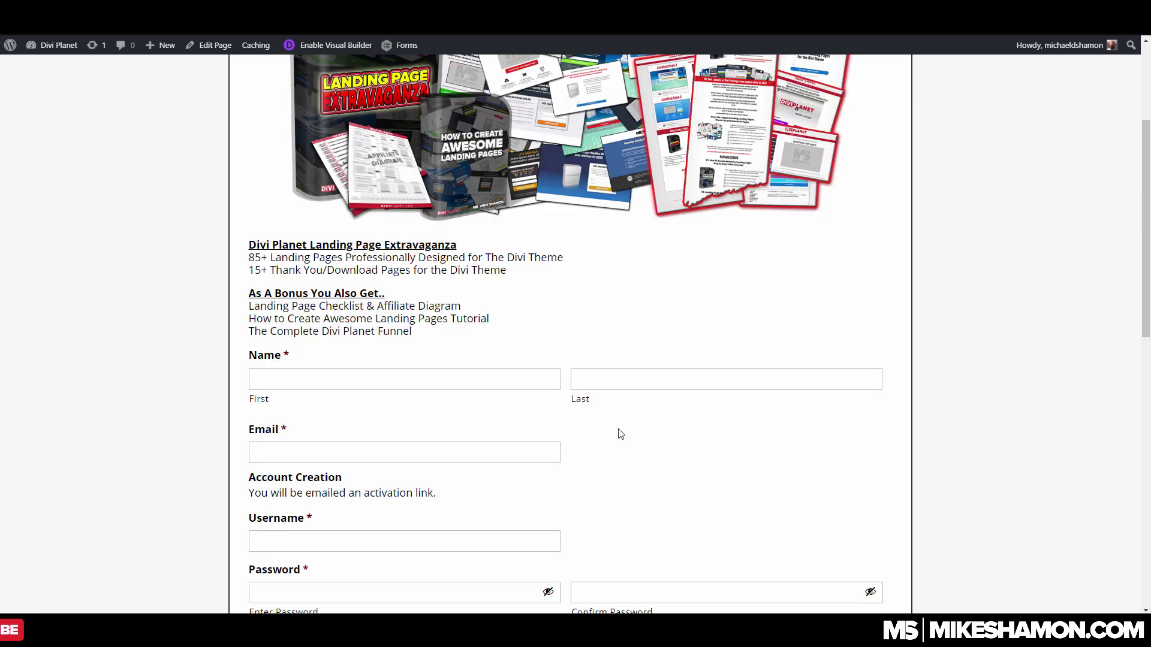
{"action": "scroll", "coordinate": [621, 428], "scroll_direction": "down", "scroll_amount": 2}
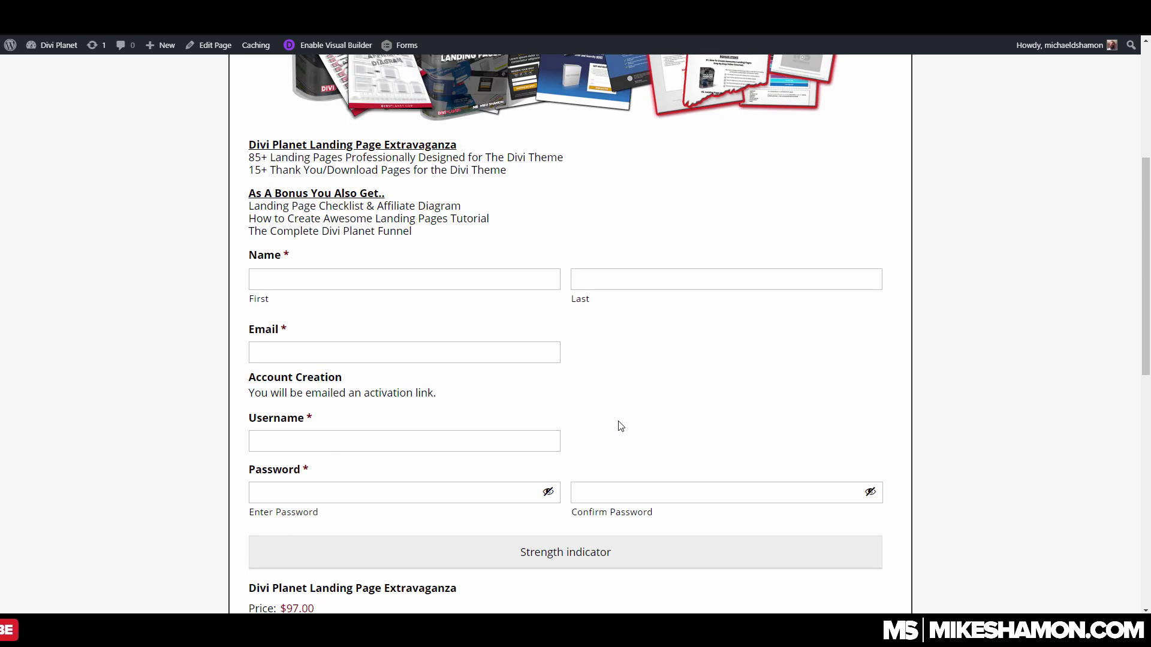
{"action": "scroll", "coordinate": [621, 426], "scroll_direction": "down", "scroll_amount": 5}
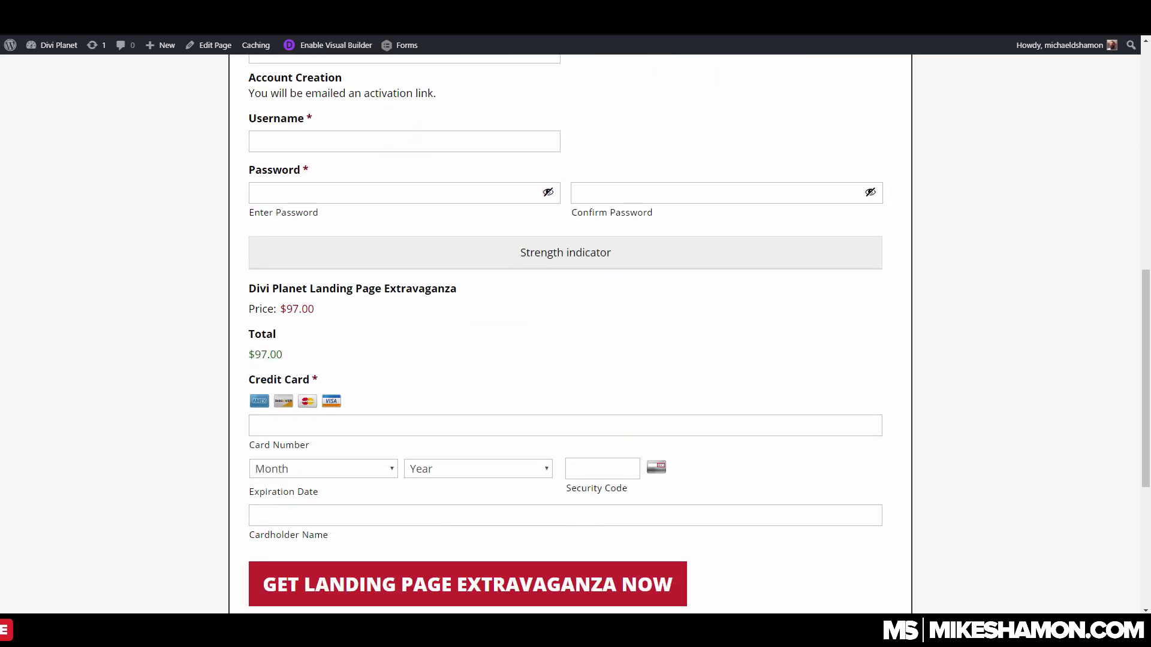